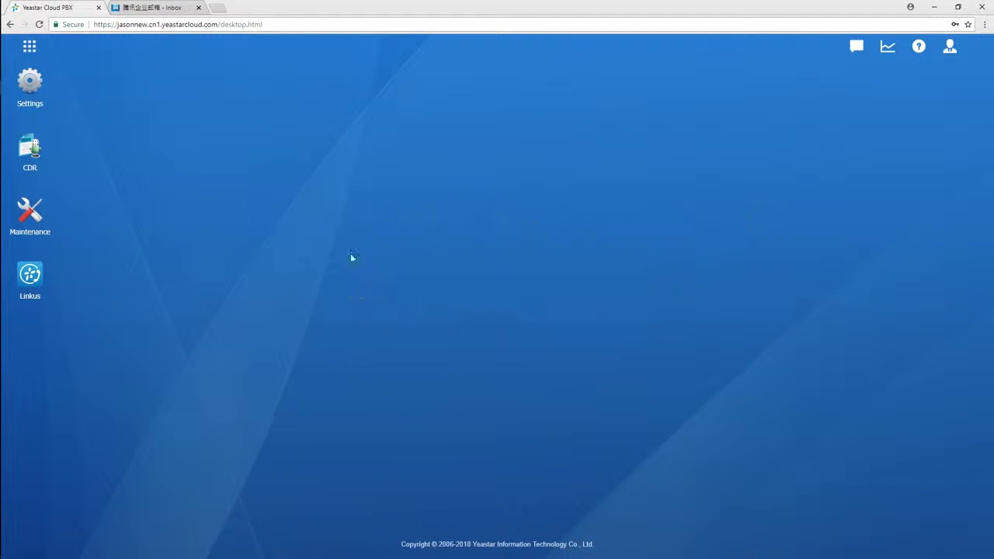
Step: Check for a new PBX version under Maintenance > Upgrade and confirm it's up to date
click(29, 213)
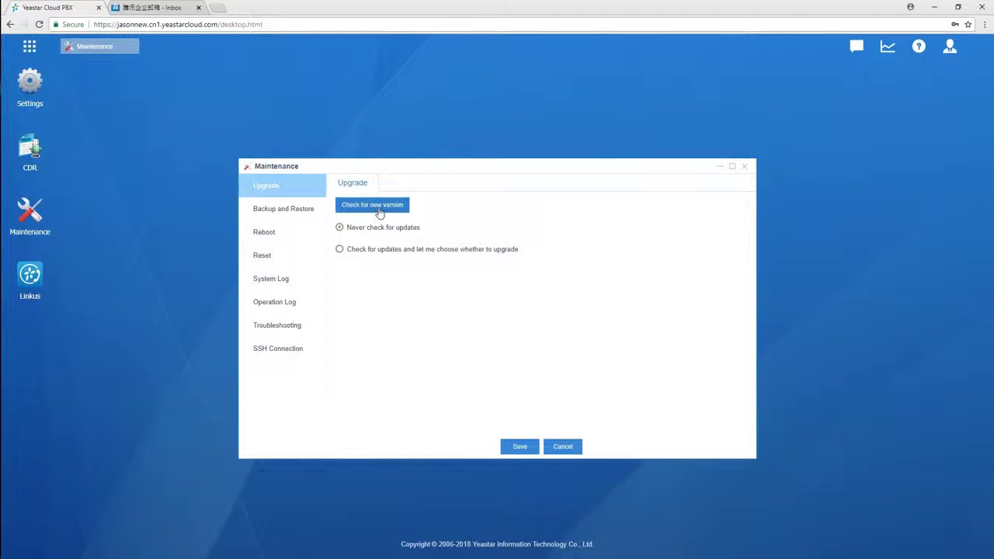
click(372, 205)
click(485, 318)
click(744, 166)
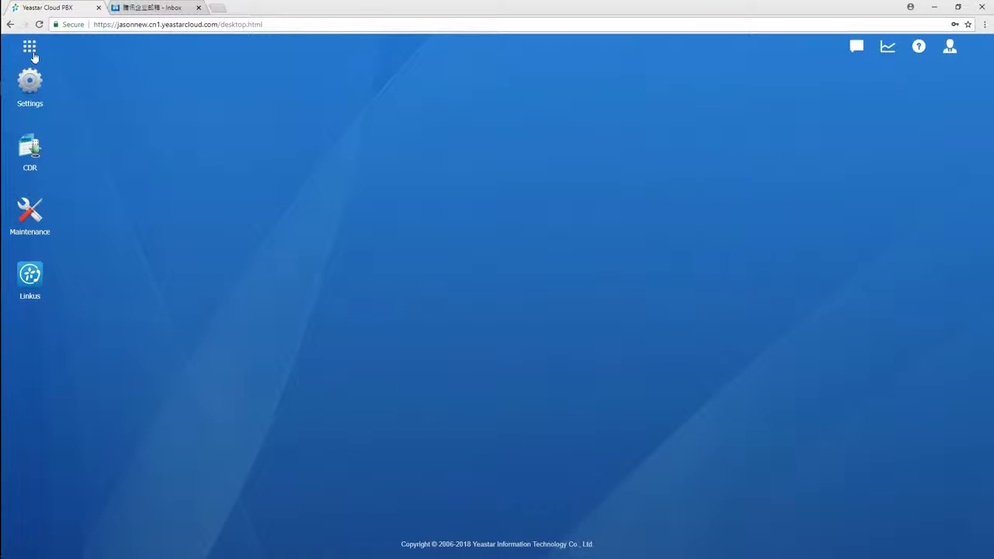
Step: Open the Linkus management window from the App Center
click(30, 48)
click(382, 107)
click(34, 275)
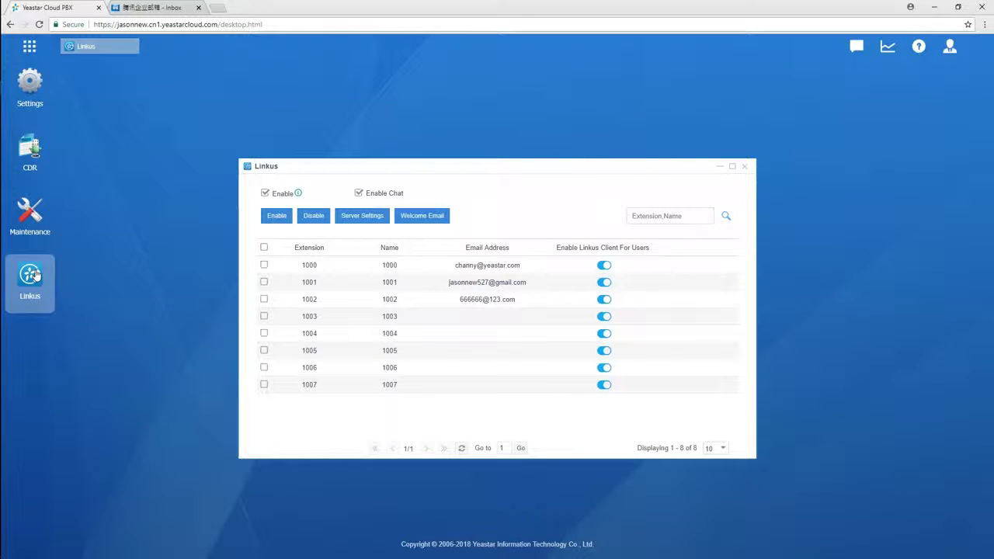
click(45, 93)
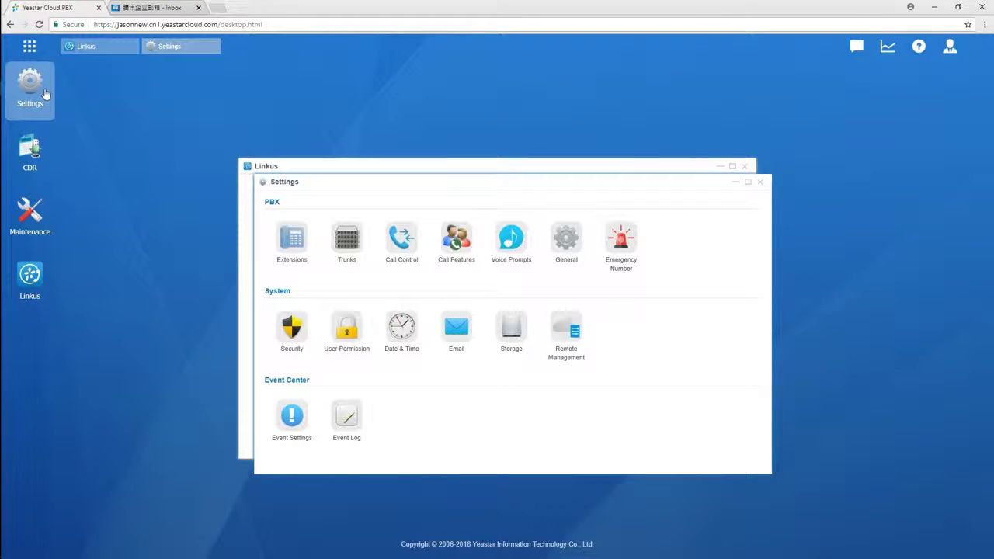
click(301, 233)
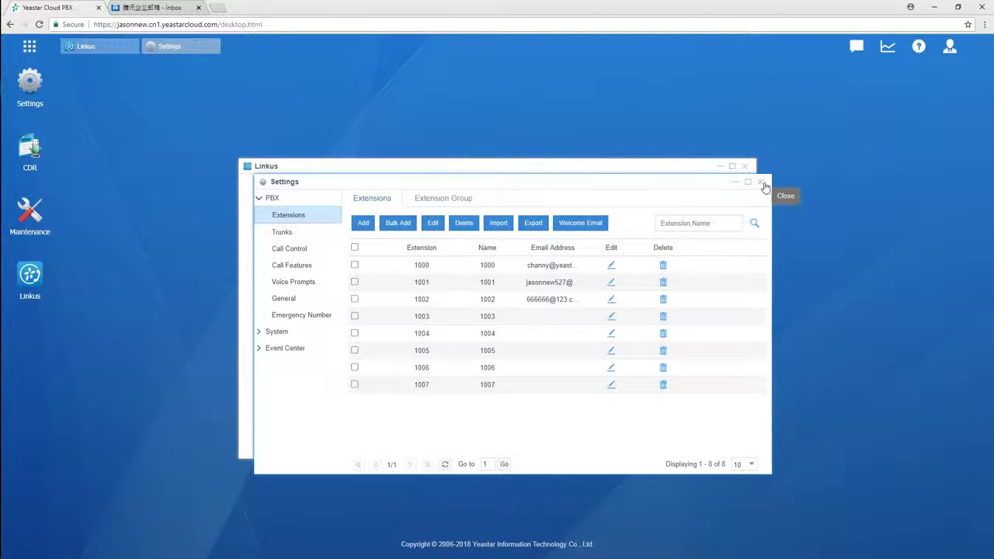
click(761, 183)
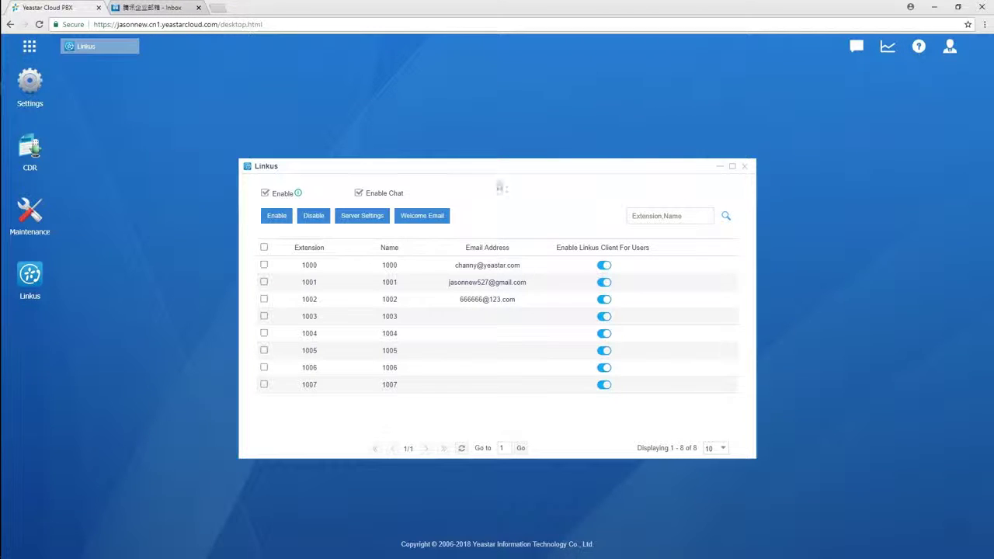
click(359, 193)
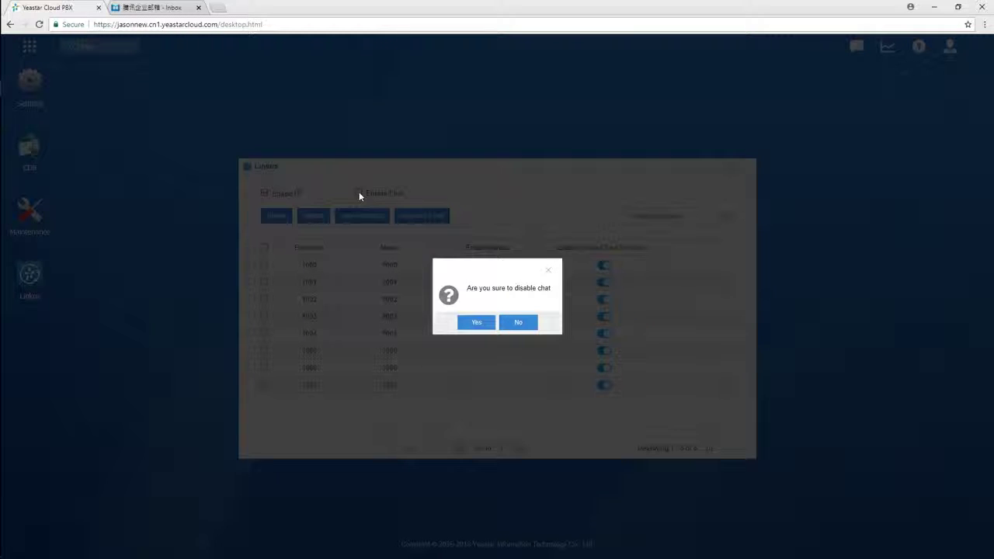
click(521, 323)
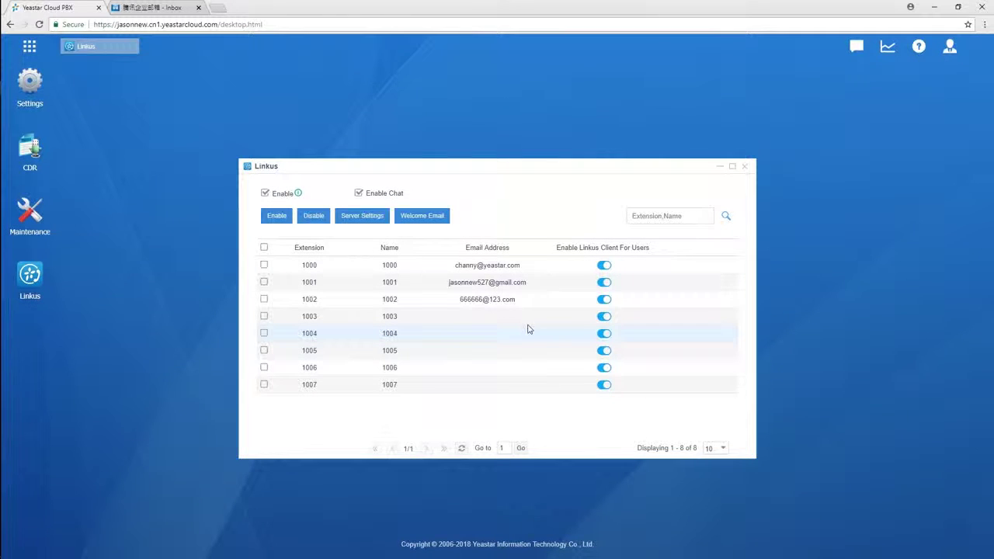
click(361, 217)
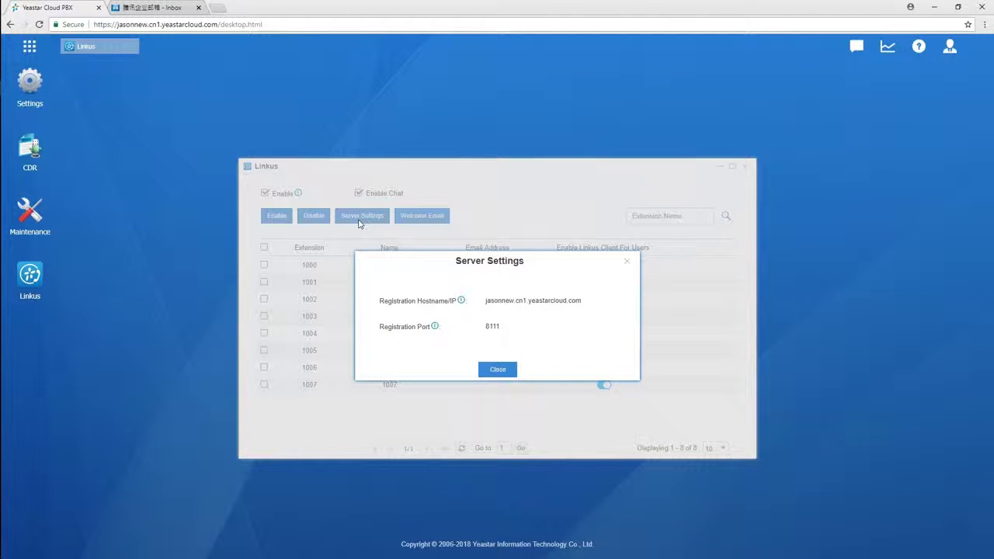
click(499, 370)
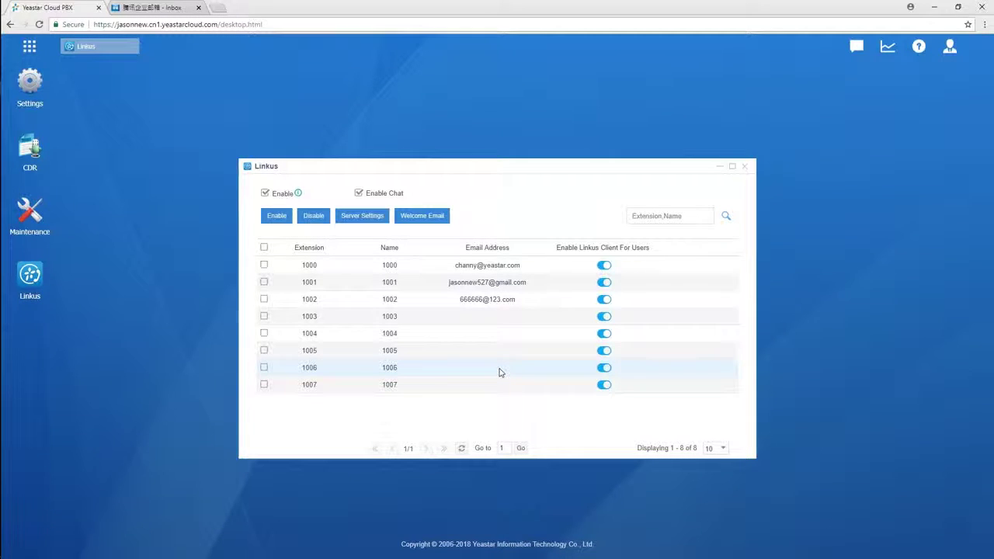
Step: Review the Linkus welcome email template and save it
click(442, 221)
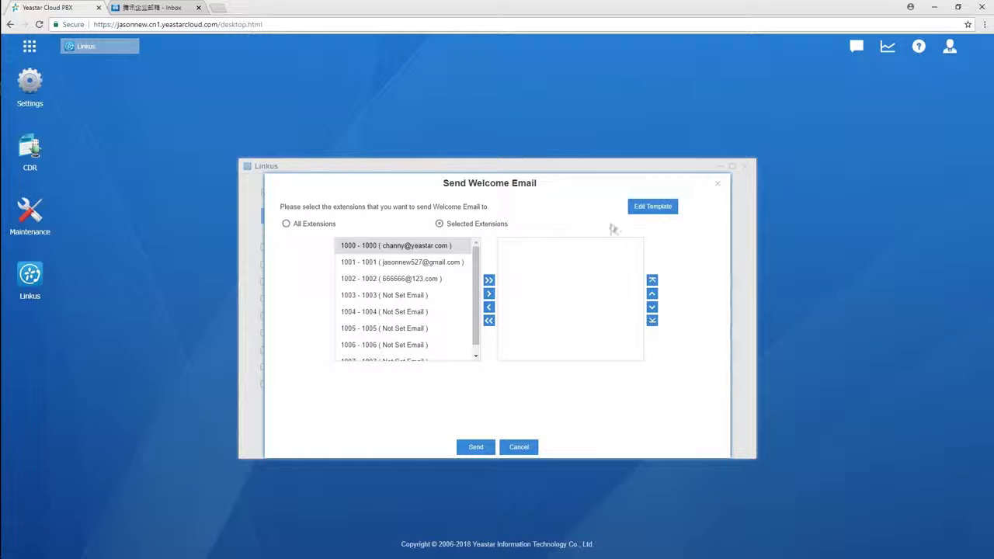
click(656, 207)
drag(691, 313, 698, 338)
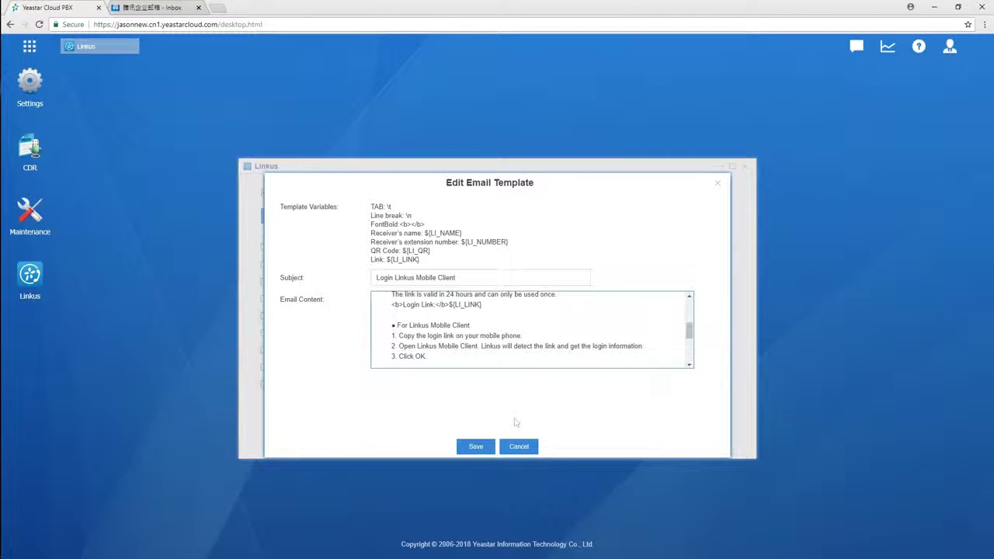
click(475, 447)
Step: Add extension 1000 as the recipient and send the welcome email
click(807, 48)
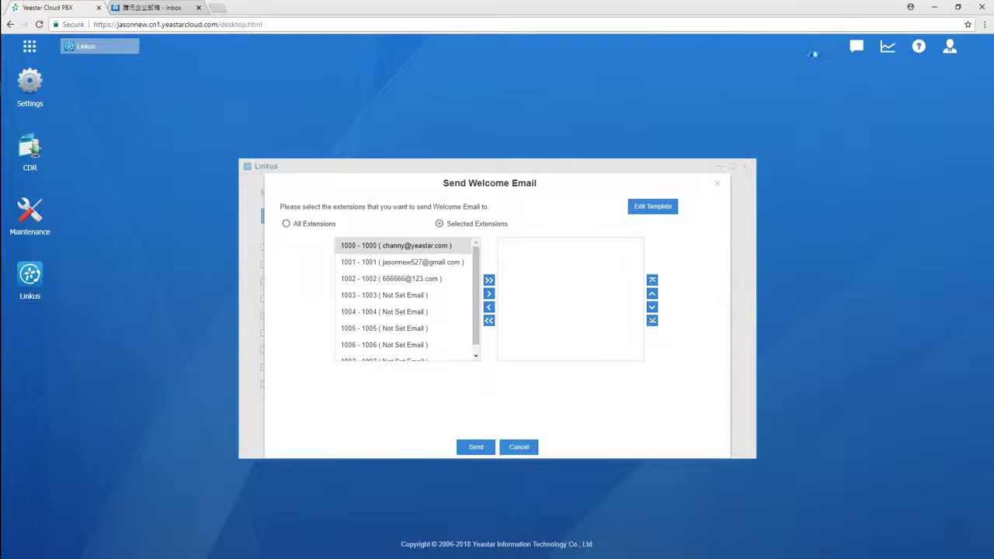
click(443, 247)
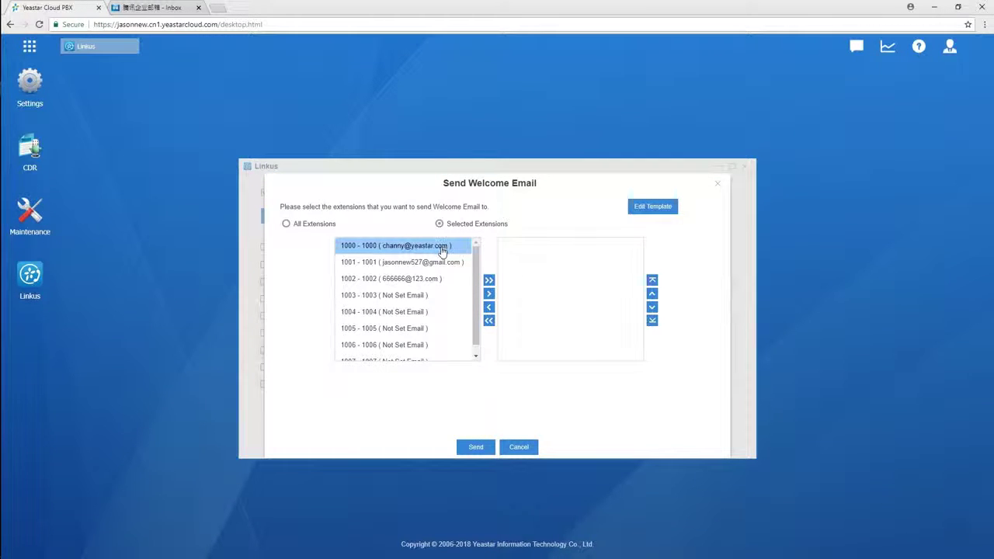
click(489, 294)
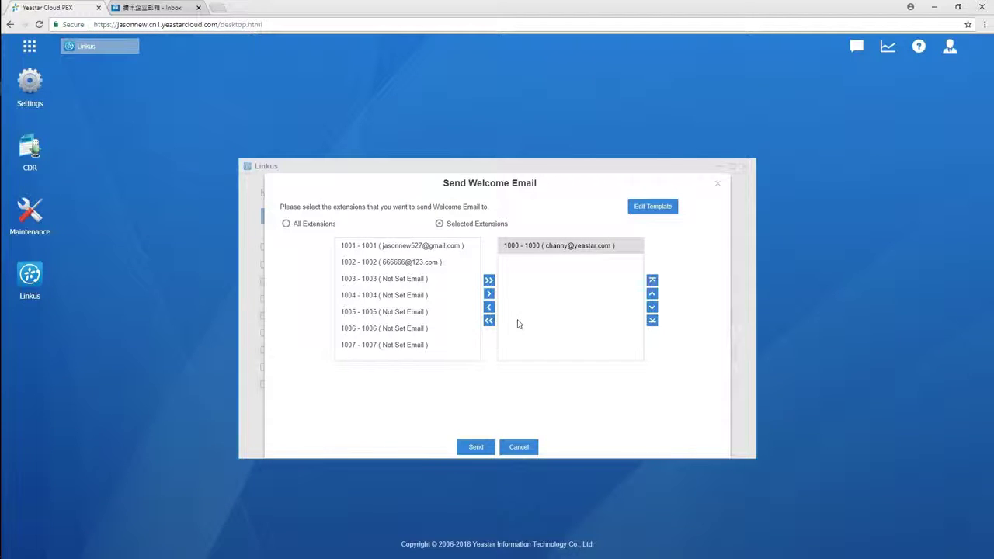
click(475, 448)
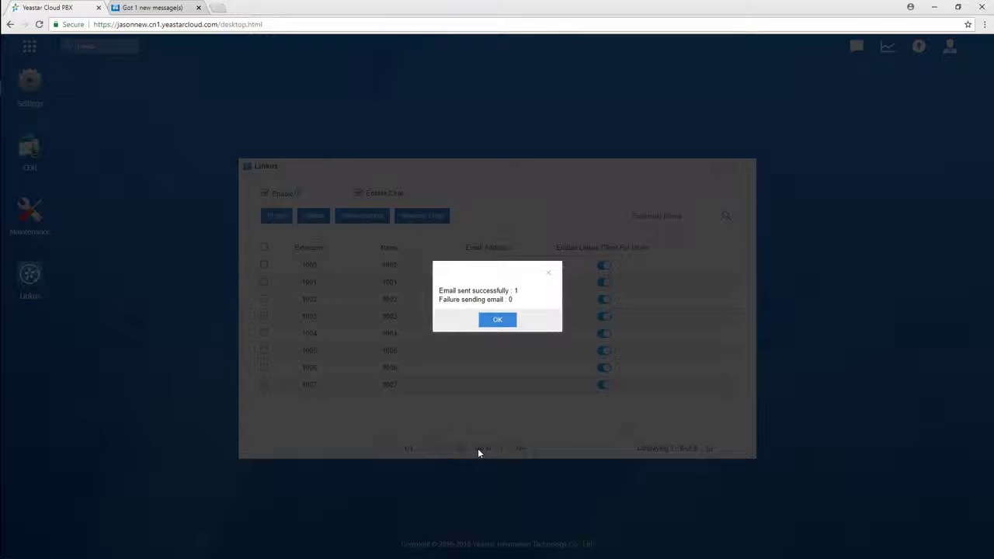
click(500, 319)
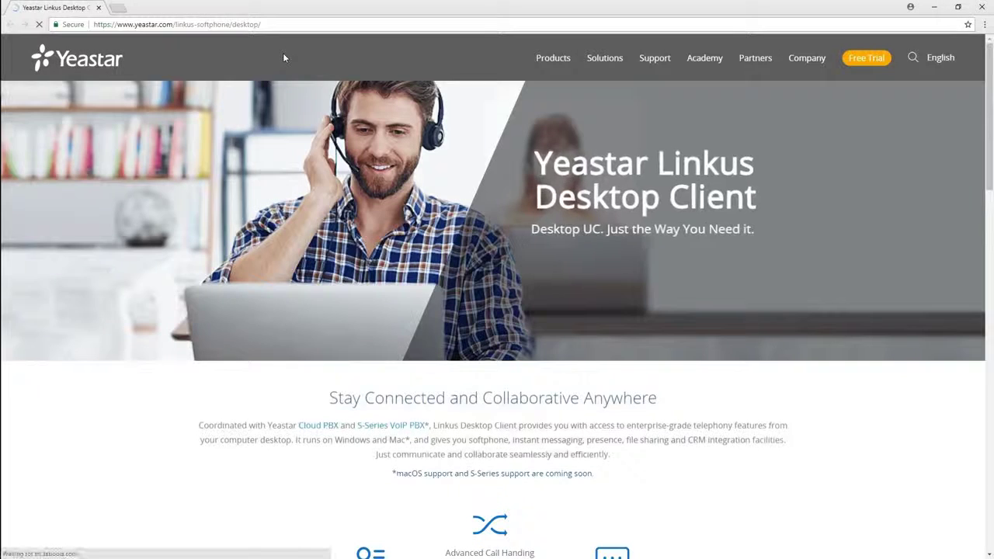
Step: Go to the Linkus Desktop Client download section on yeastar.com
click(642, 266)
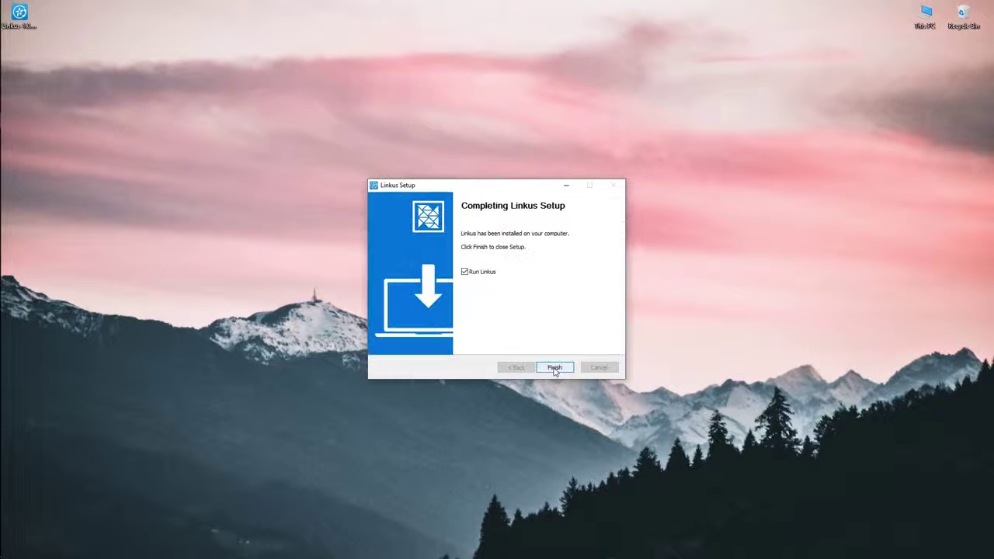
Step: Finish installing Linkus with Run Linkus on, and copy the welcome email's login link
click(554, 368)
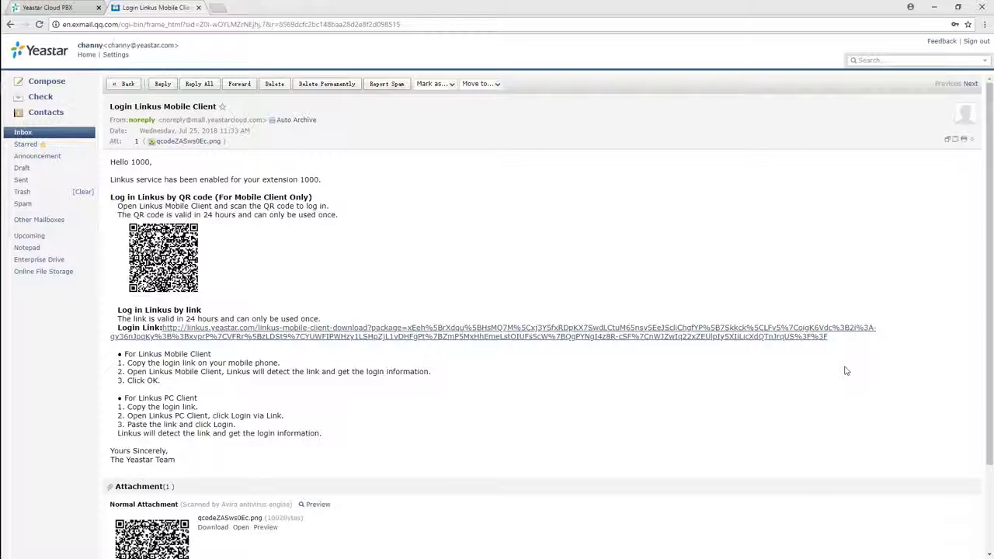
drag(836, 340, 163, 329)
right_click(174, 327)
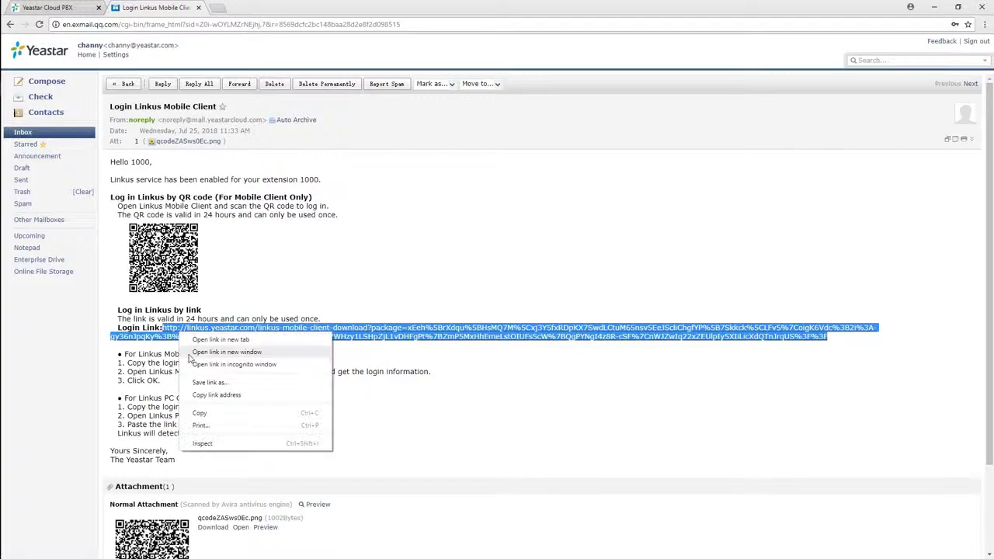
click(259, 412)
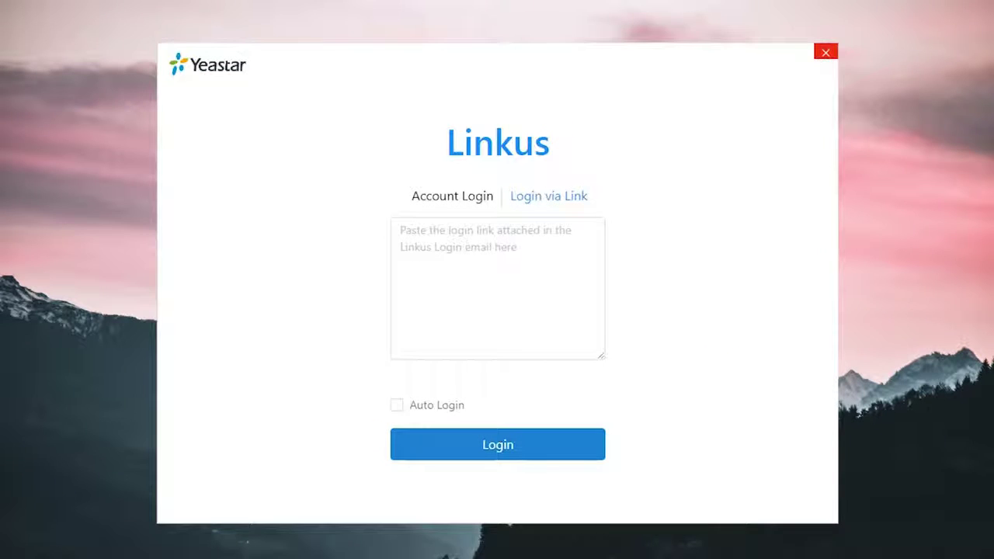
Step: Log in with the pasted login link and Auto Login enabled, then accept the privacy policy
click(552, 253)
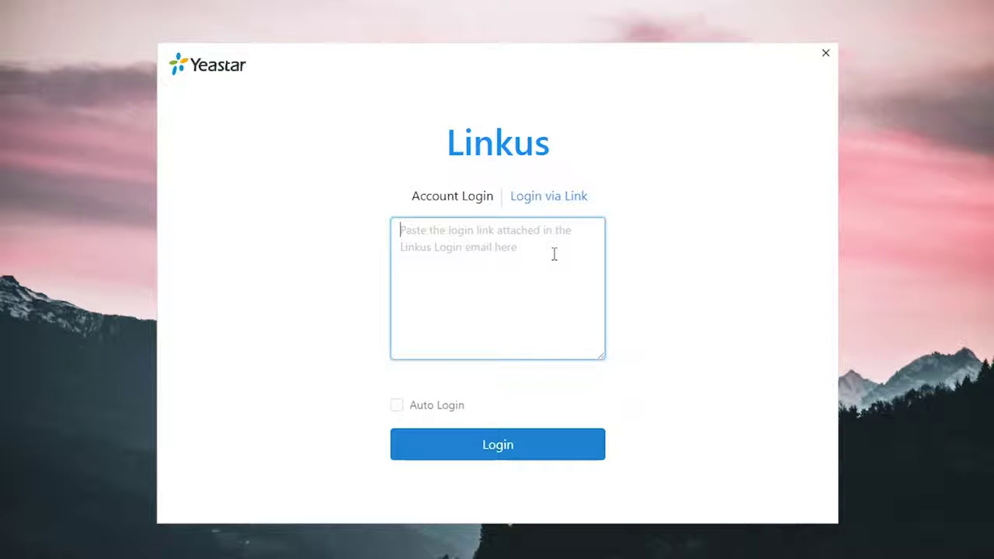
key(ctrl+v)
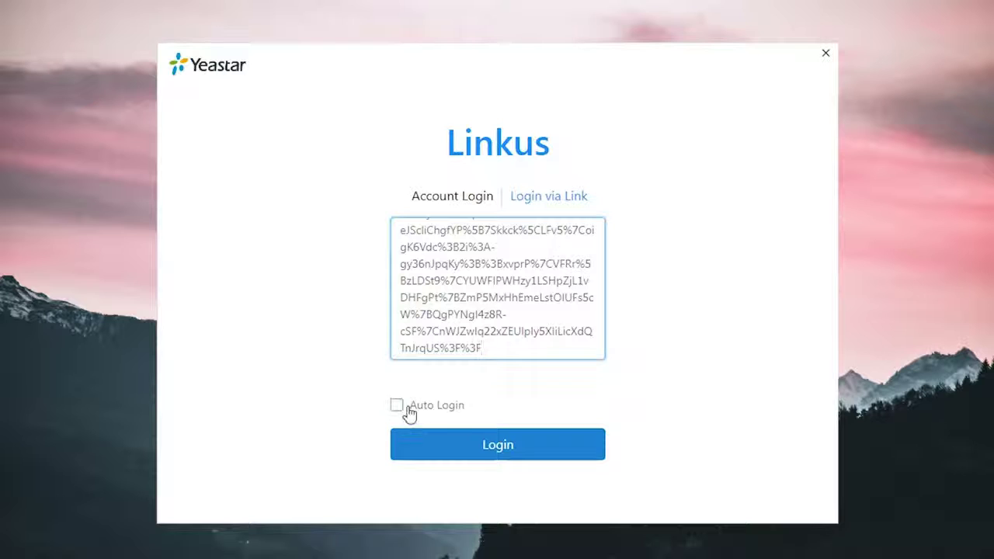
click(396, 405)
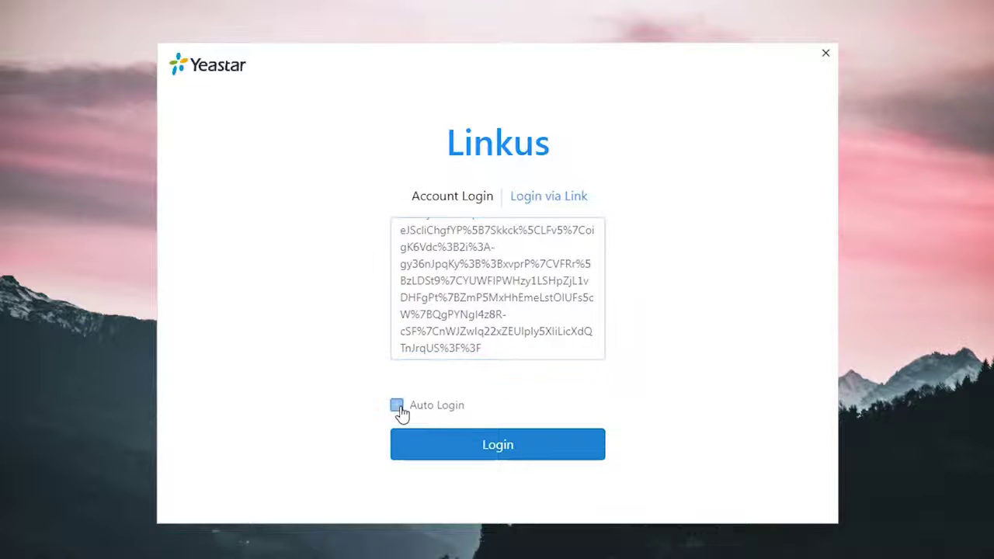
click(501, 451)
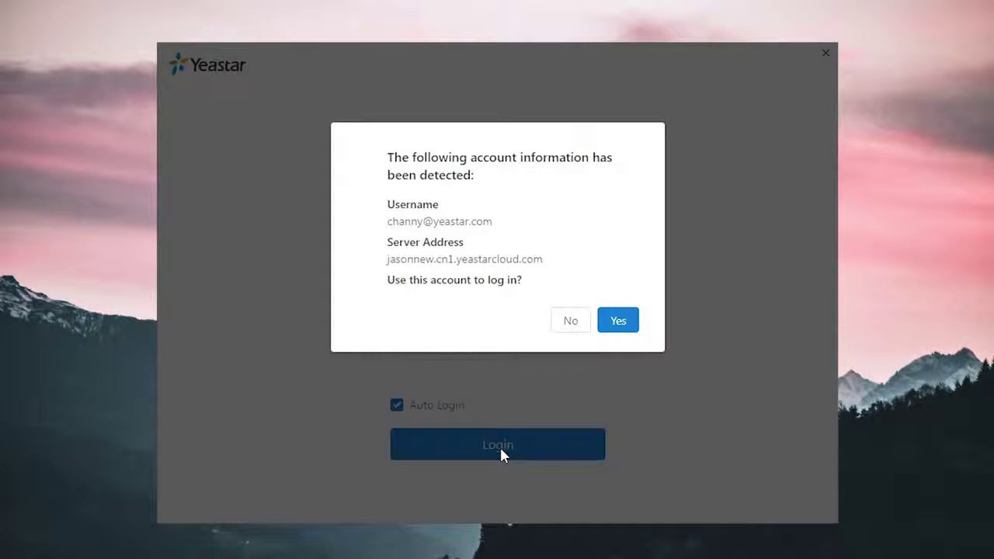
click(629, 321)
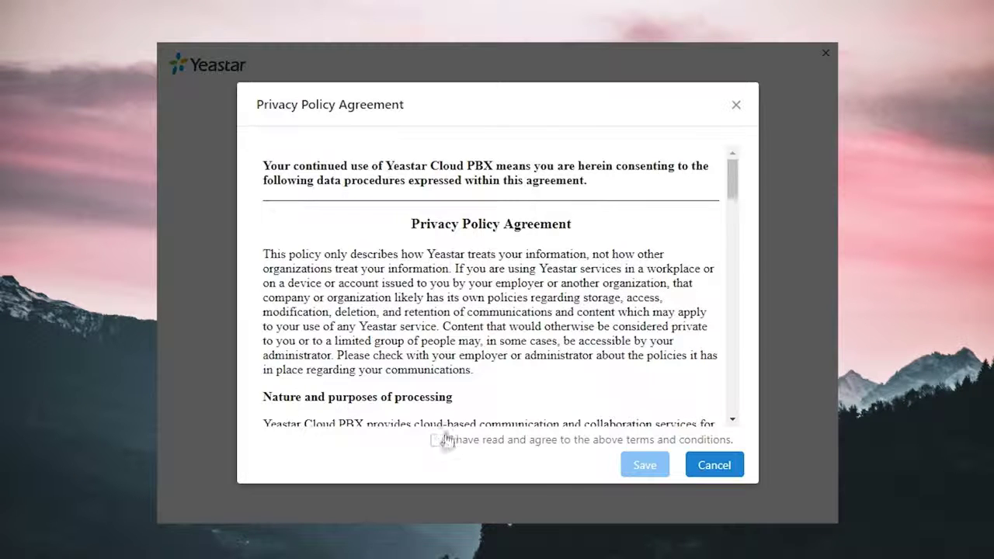
click(436, 441)
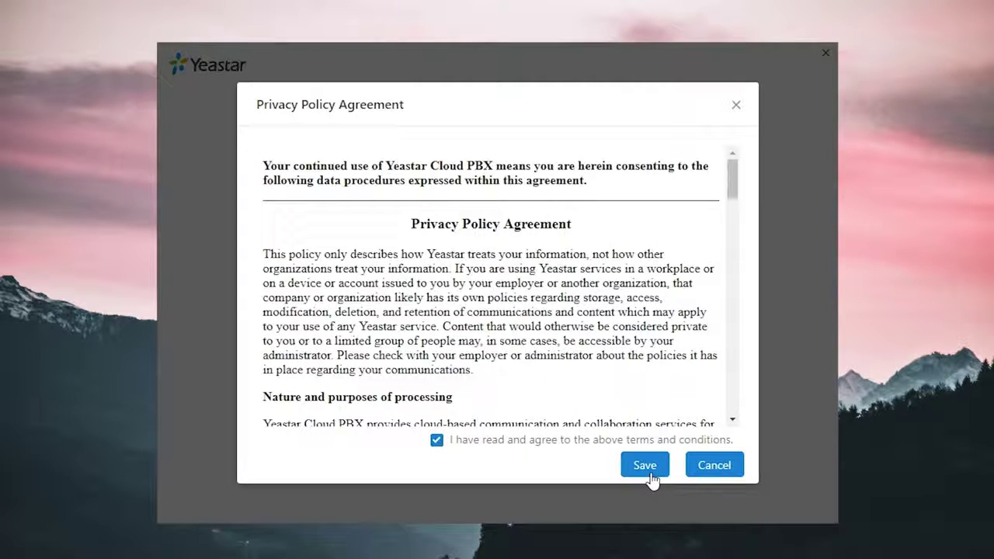
click(649, 470)
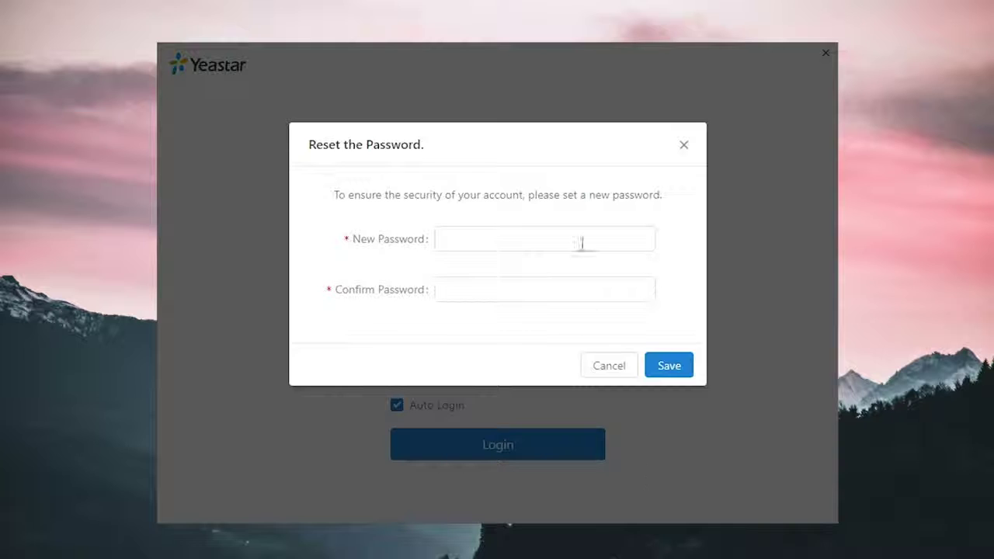
Step: Enter and confirm a new account password, save it, and acknowledge the success notice
click(581, 244)
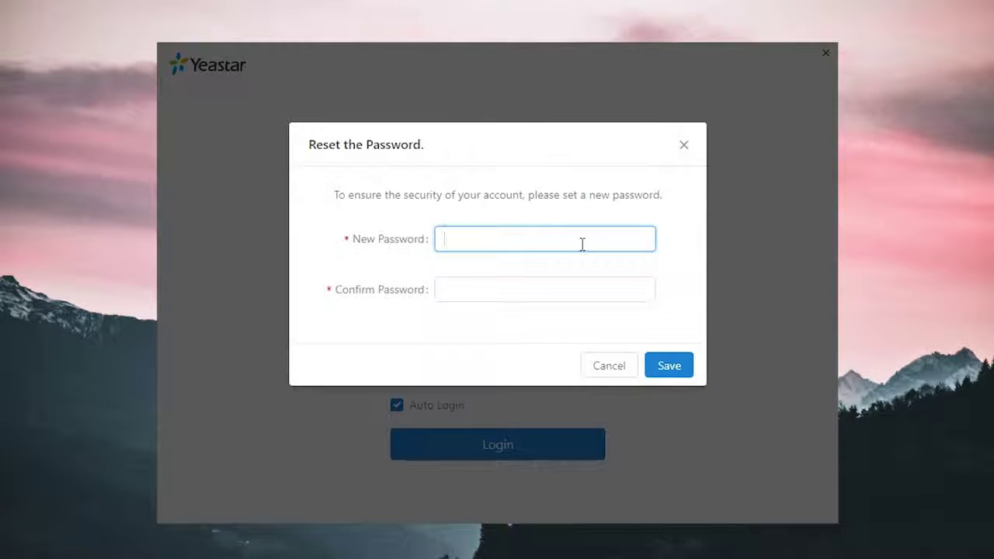
text(••••)
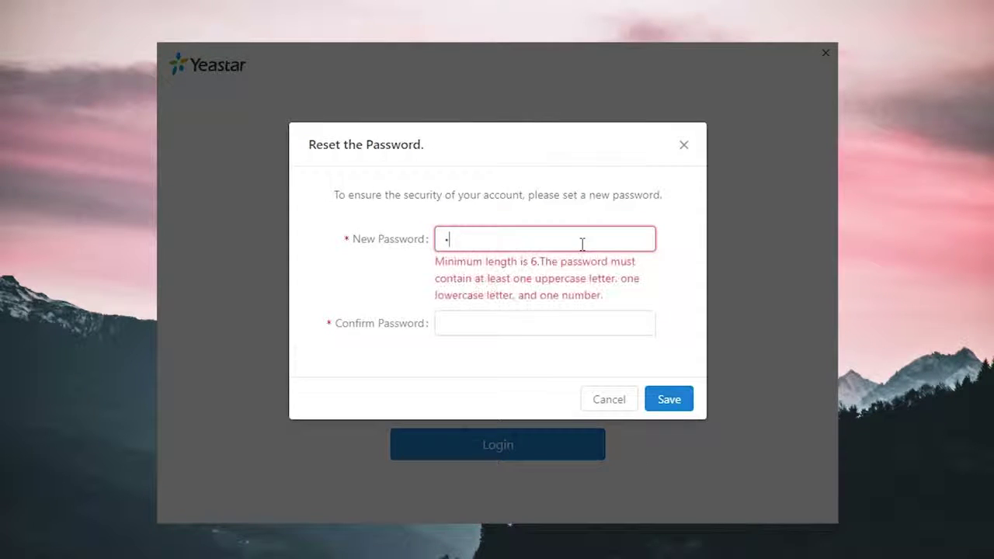
text(••••)
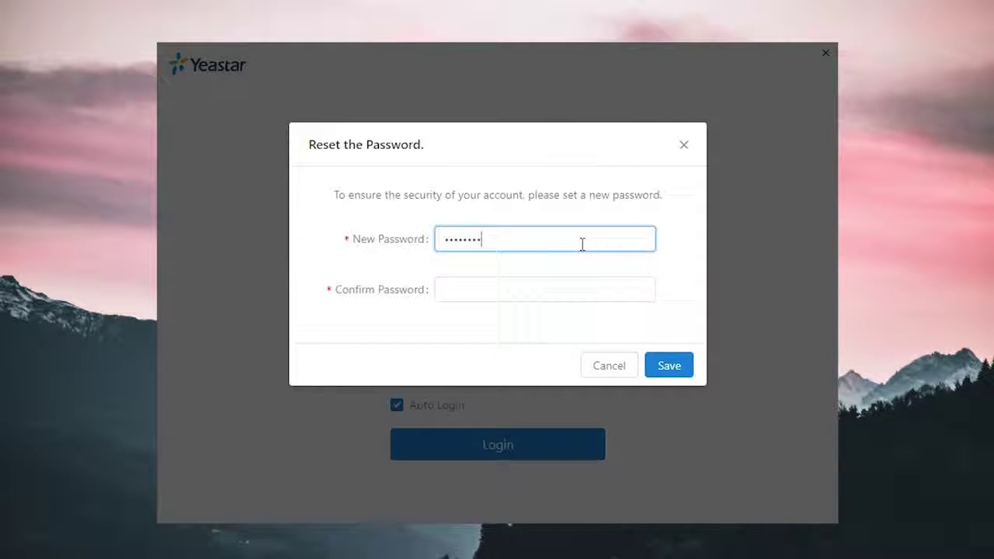
click(582, 289)
text(•)
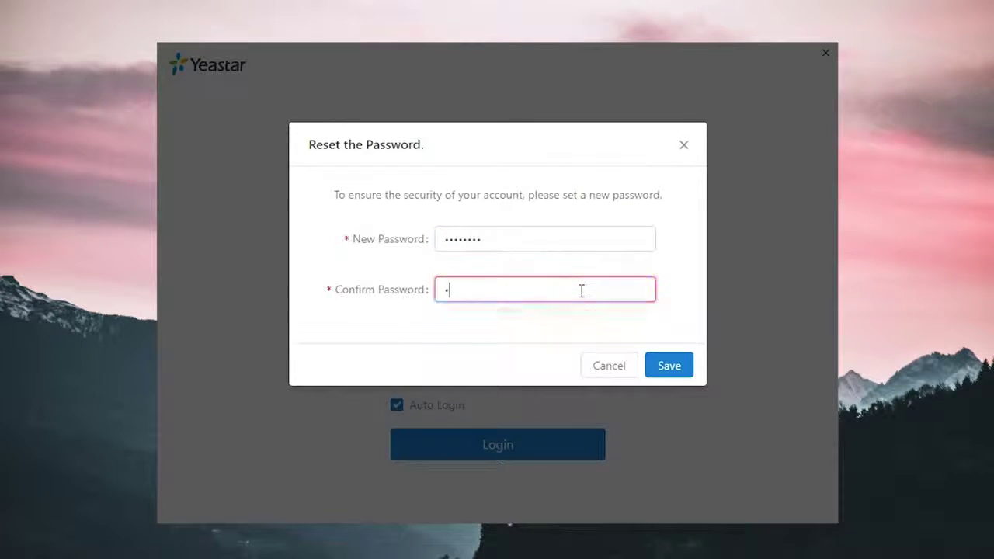
text(•••••)
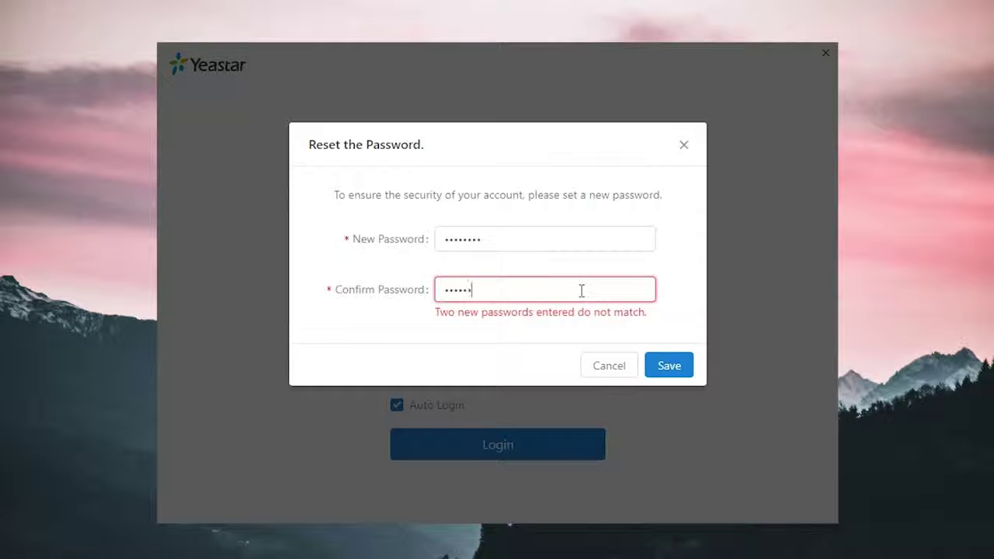
text(••)
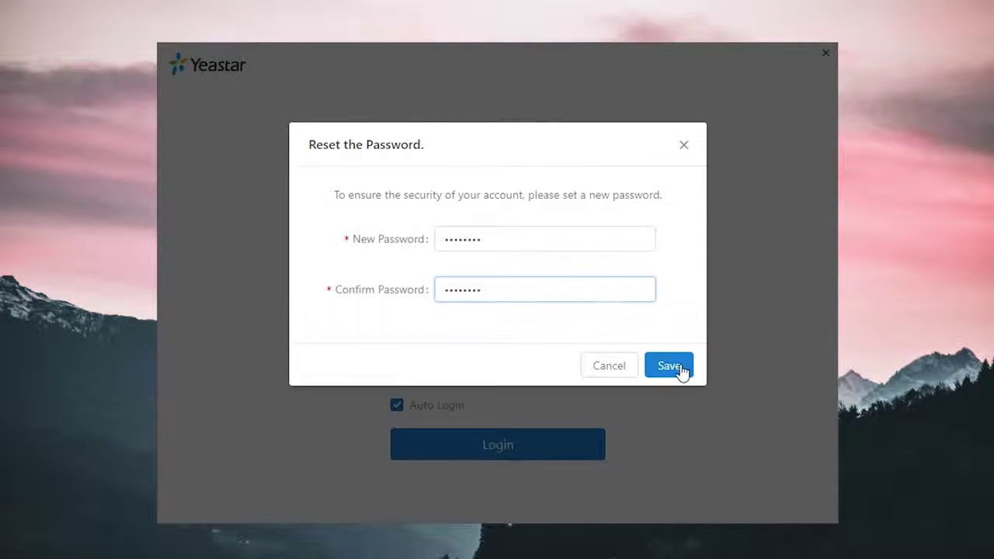
click(680, 368)
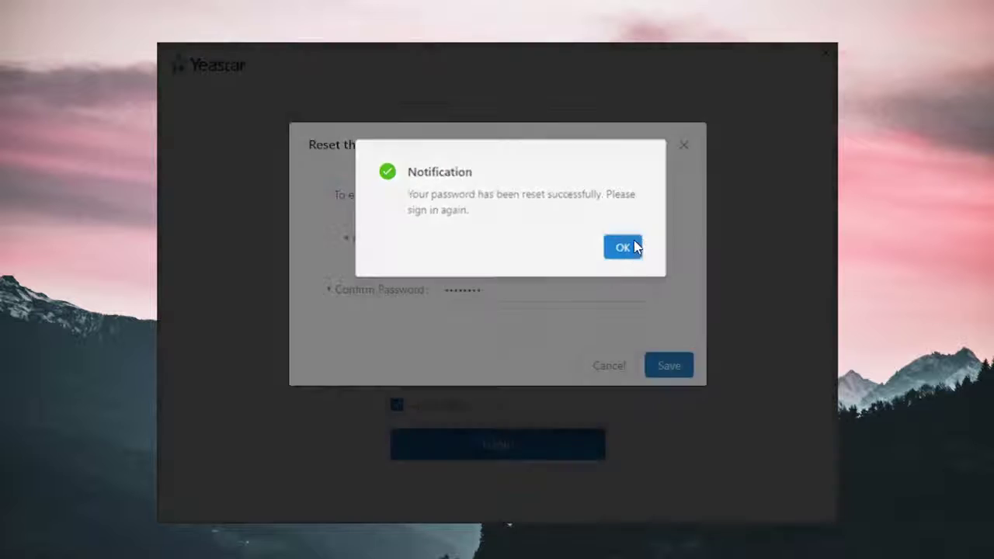
click(633, 247)
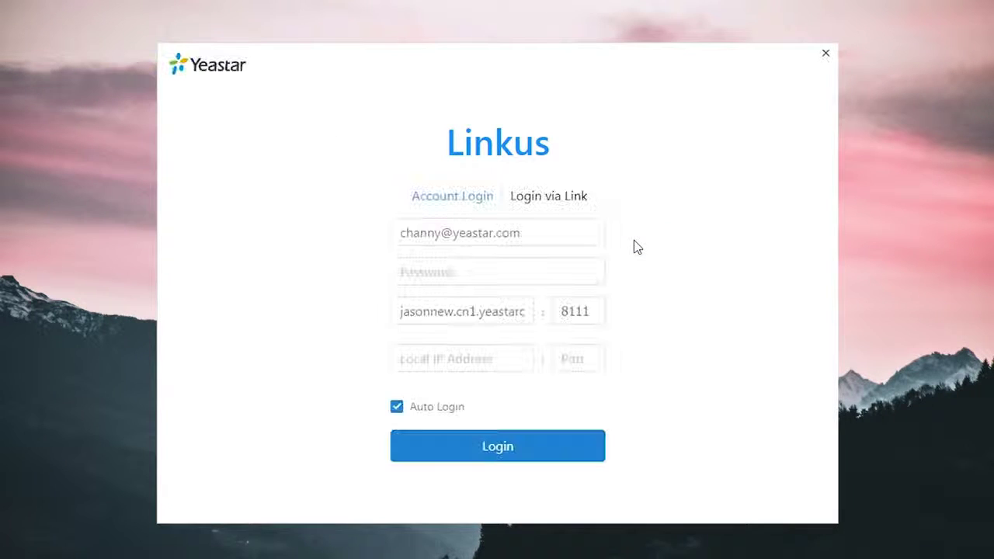
Step: Sign in to Linkus as extension 1000 using the new password
click(540, 271)
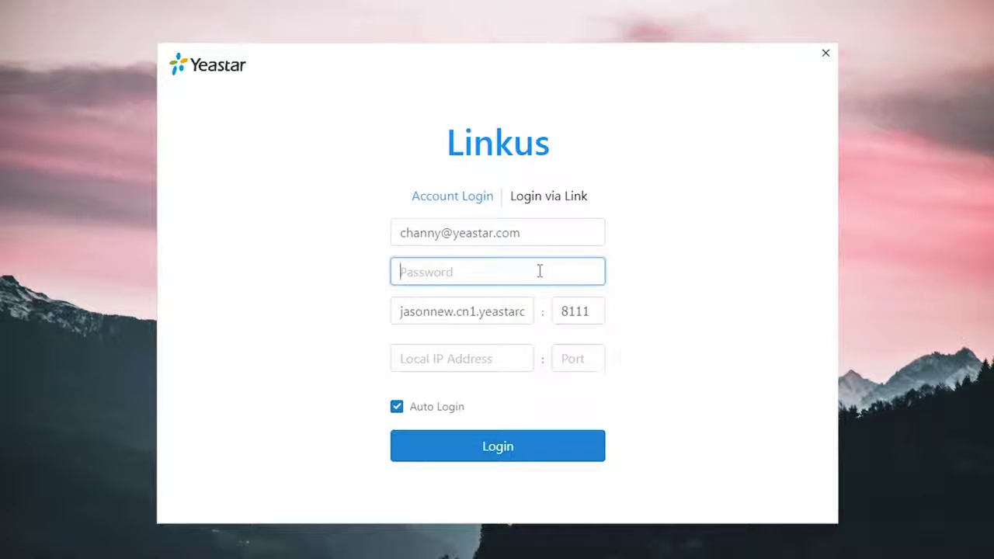
text(••••••••)
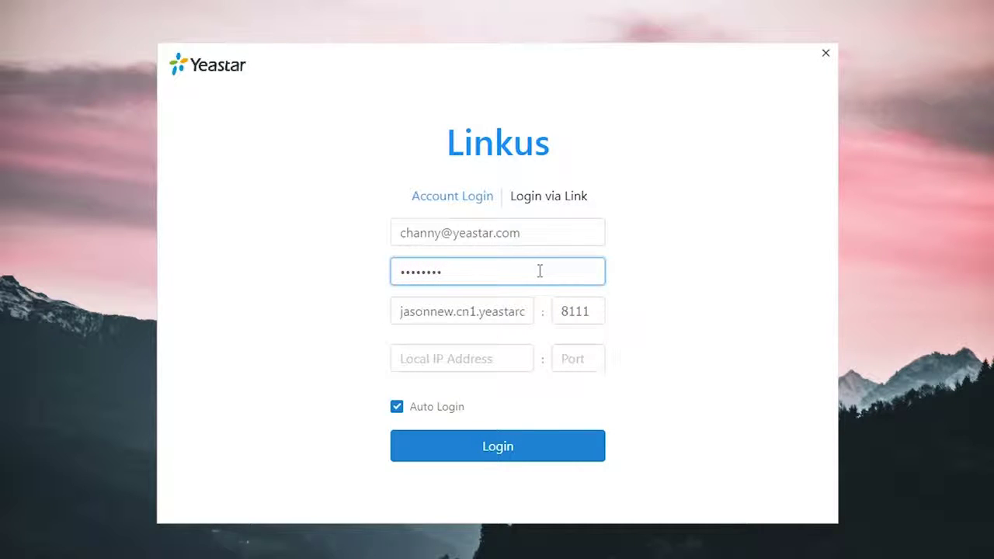
click(526, 450)
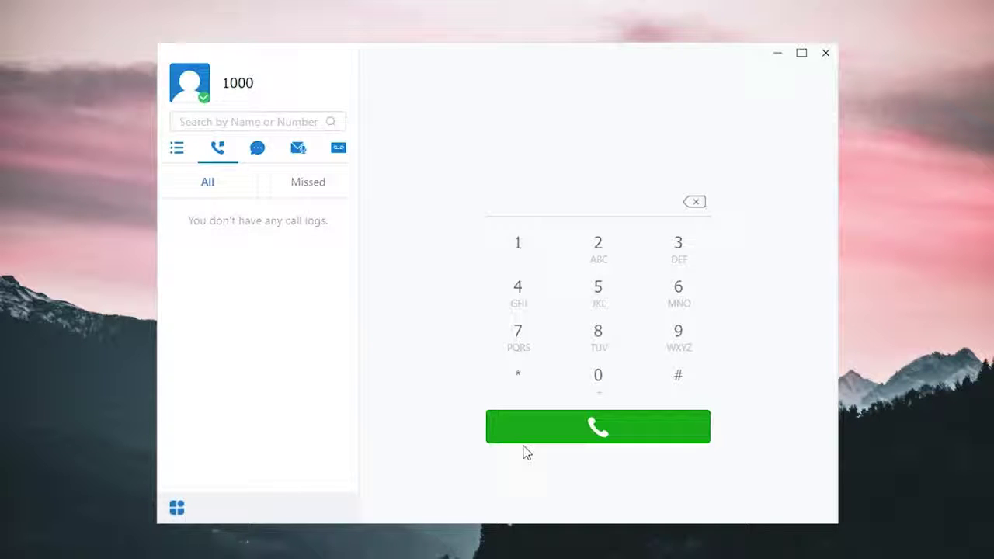
Step: Upload a photo from the Desktop as the account's profile picture in Settings
click(176, 509)
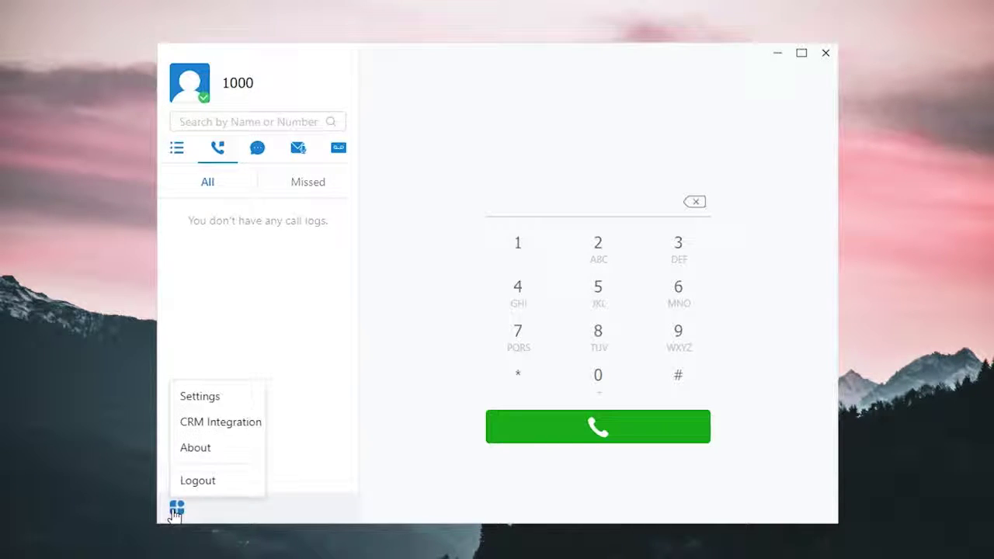
click(247, 399)
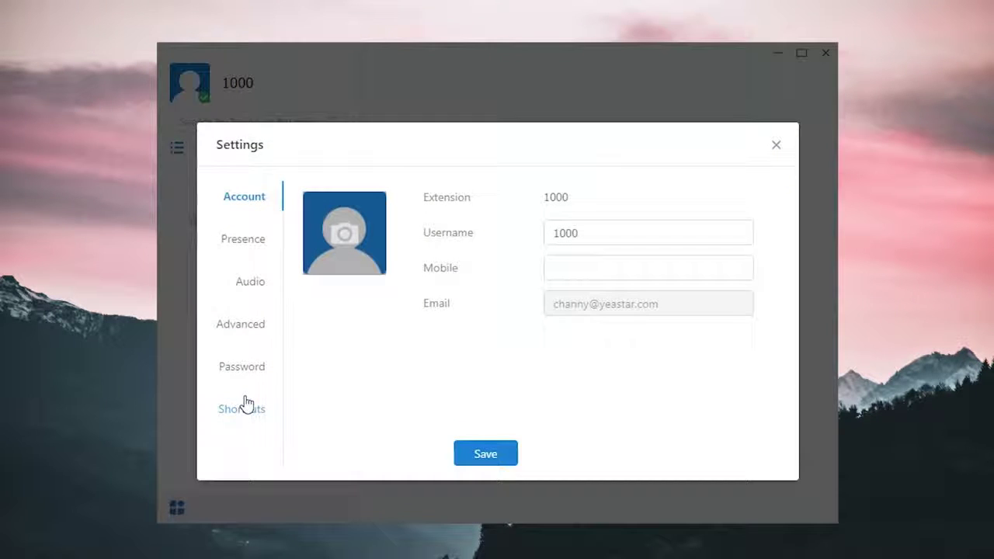
click(344, 231)
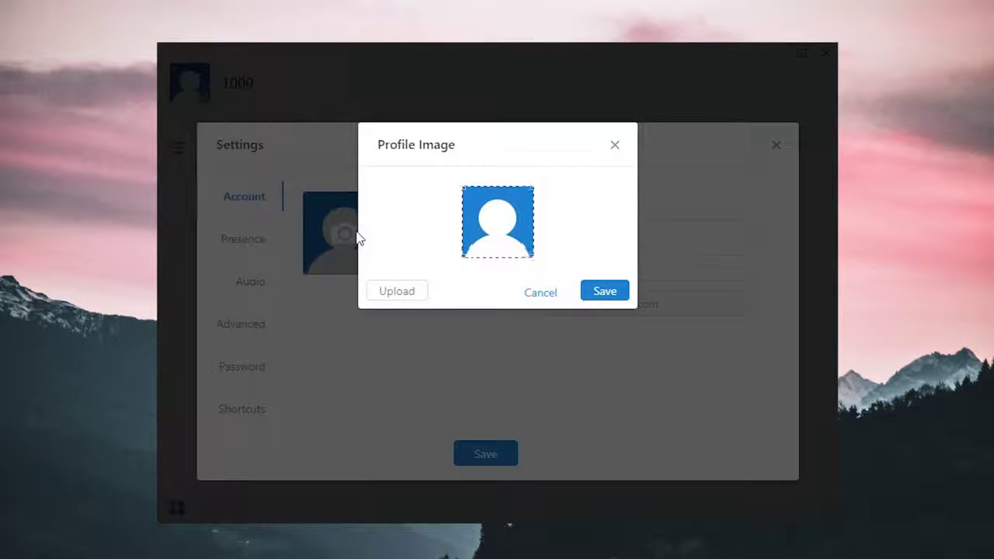
click(396, 290)
click(317, 206)
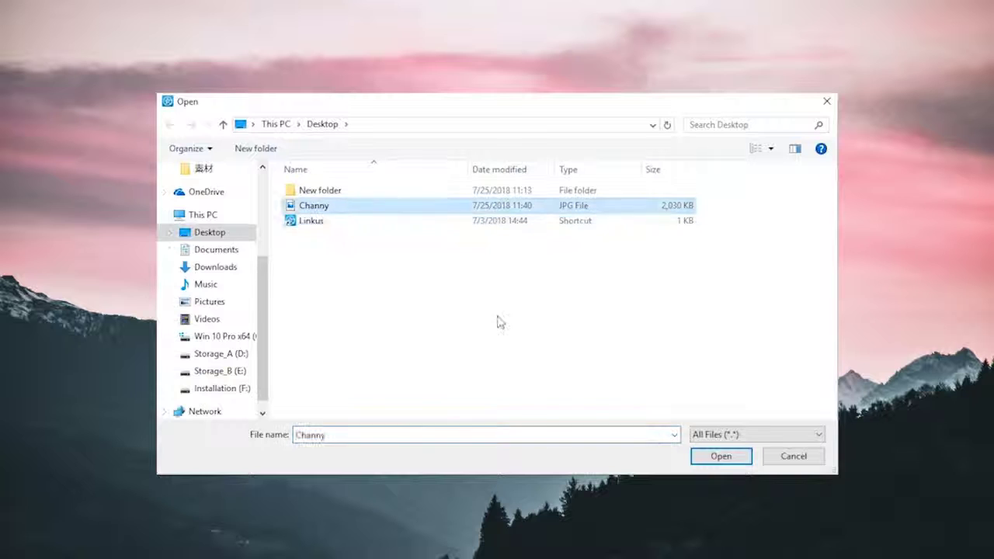
click(720, 456)
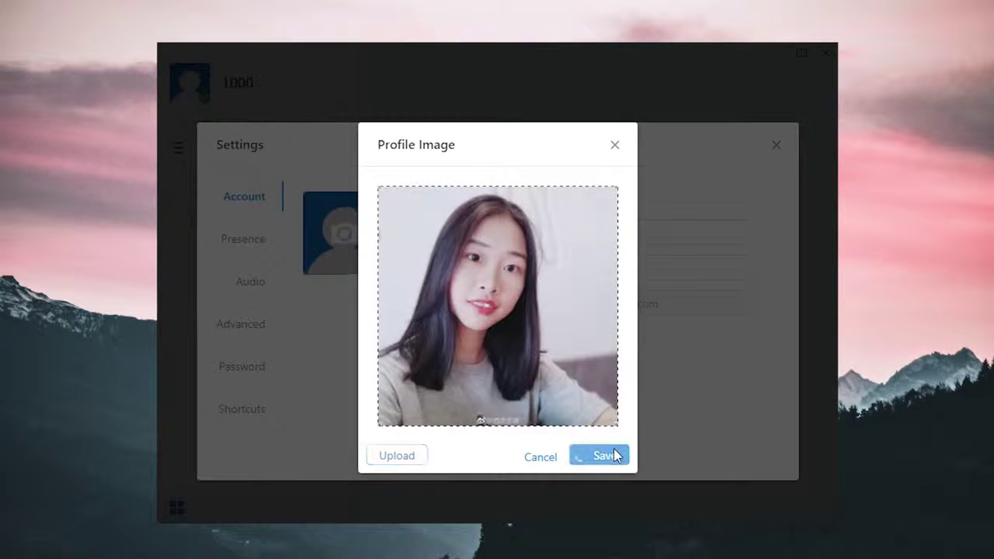
click(610, 455)
Step: Replace username 1000 with the user's name, add a mobile number, and save
drag(590, 233, 499, 240)
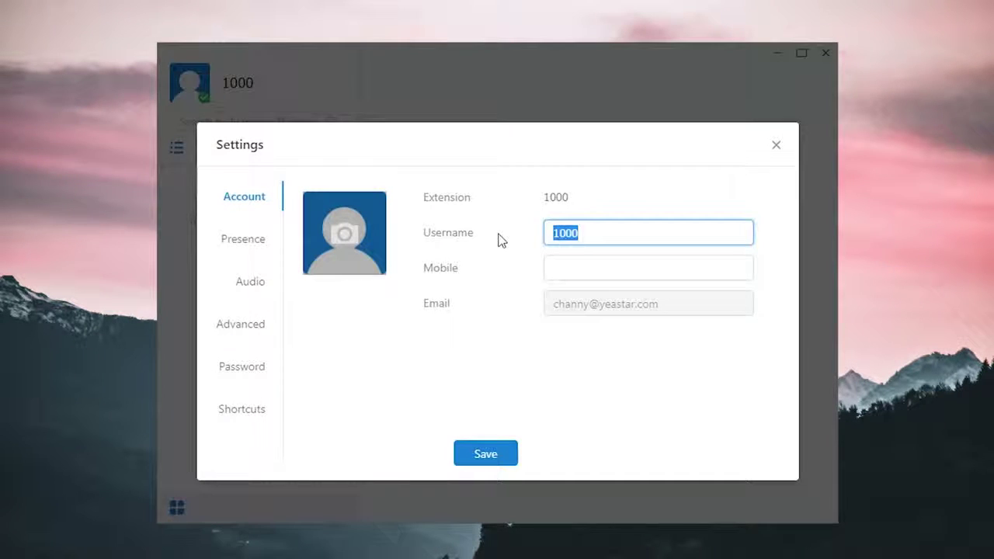
text(Channy)
click(636, 269)
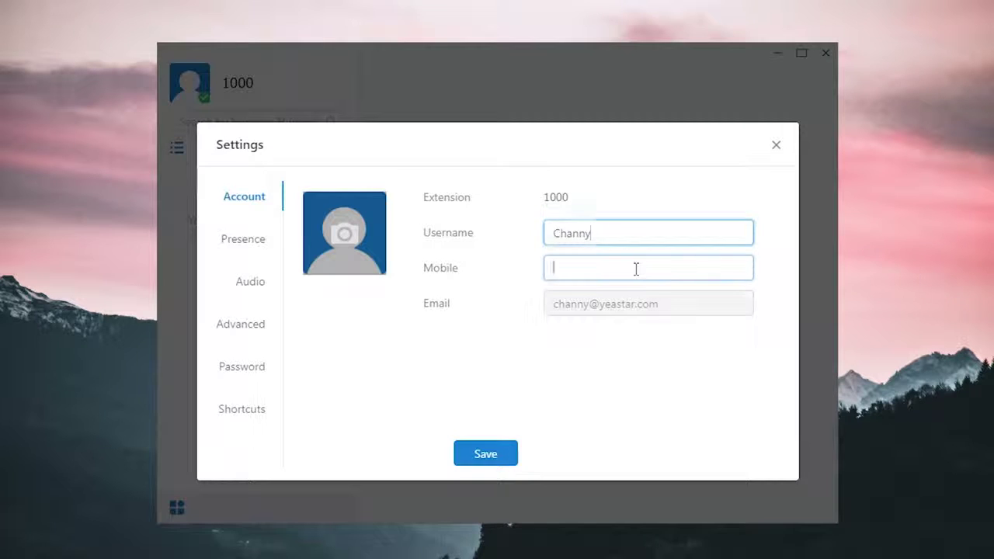
text(123321)
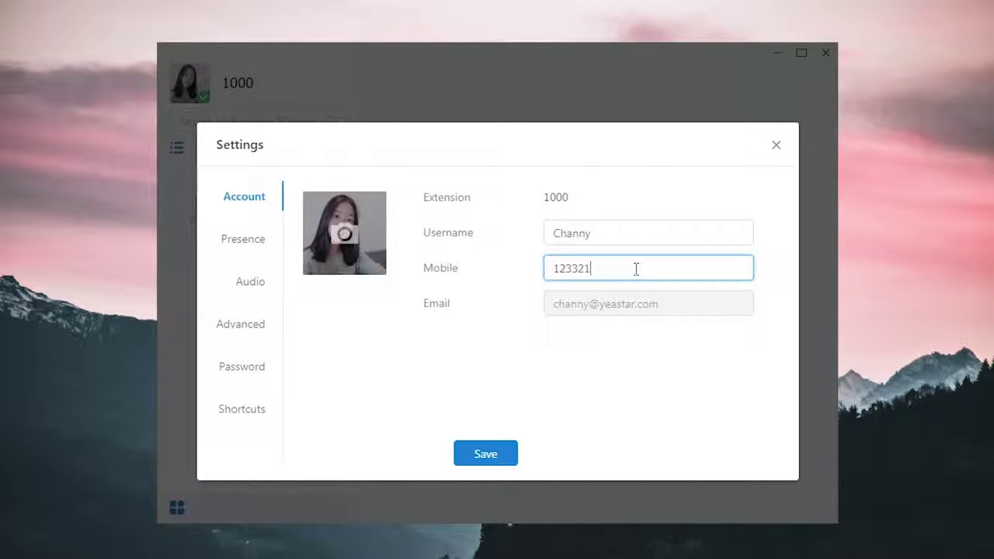
click(508, 463)
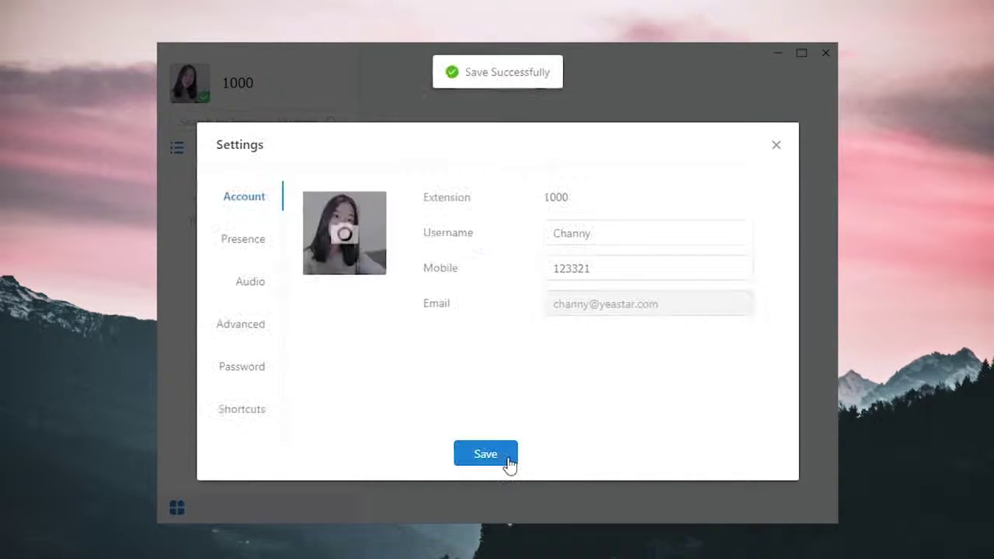
Step: Enter the presence note 'Hey, sup?' in Presence settings
click(259, 252)
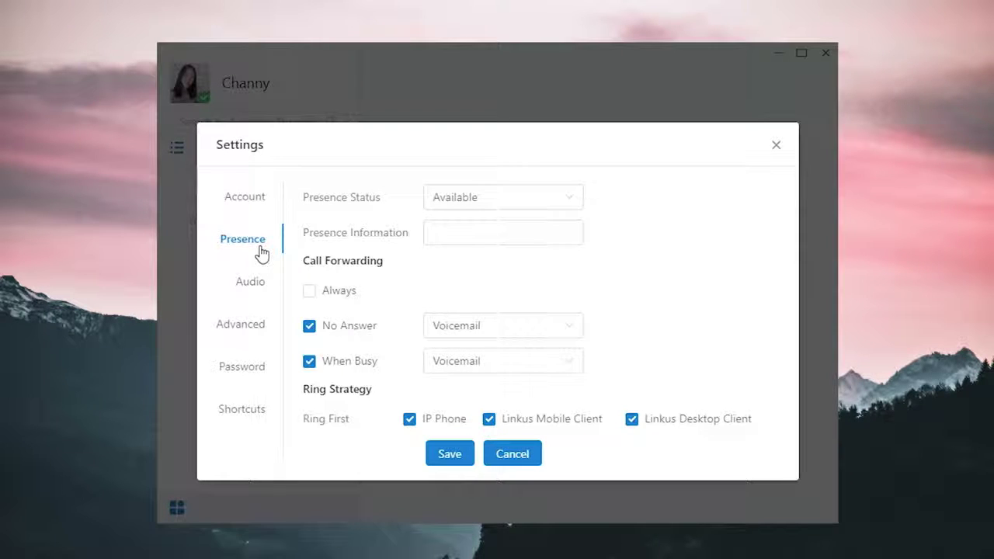
click(582, 208)
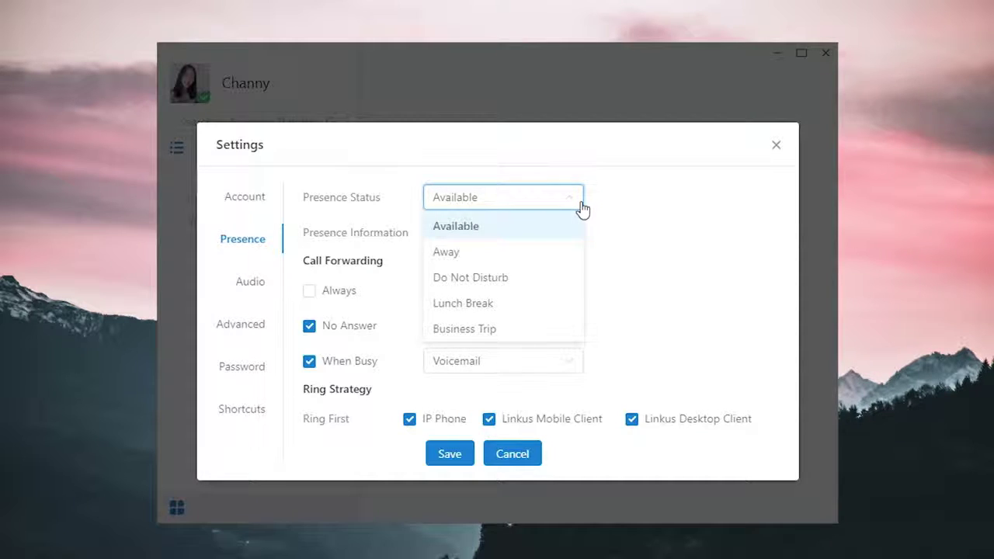
click(572, 231)
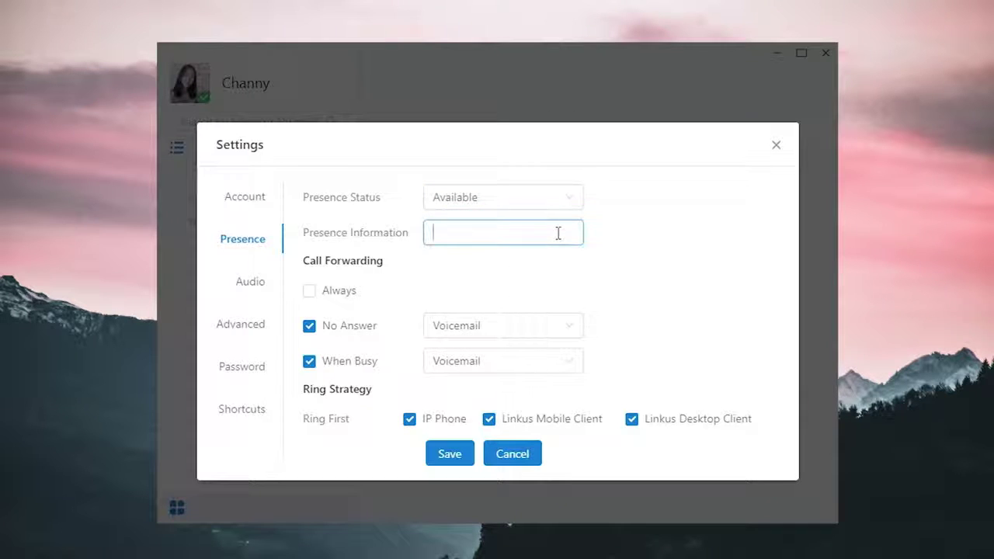
text(Hey)
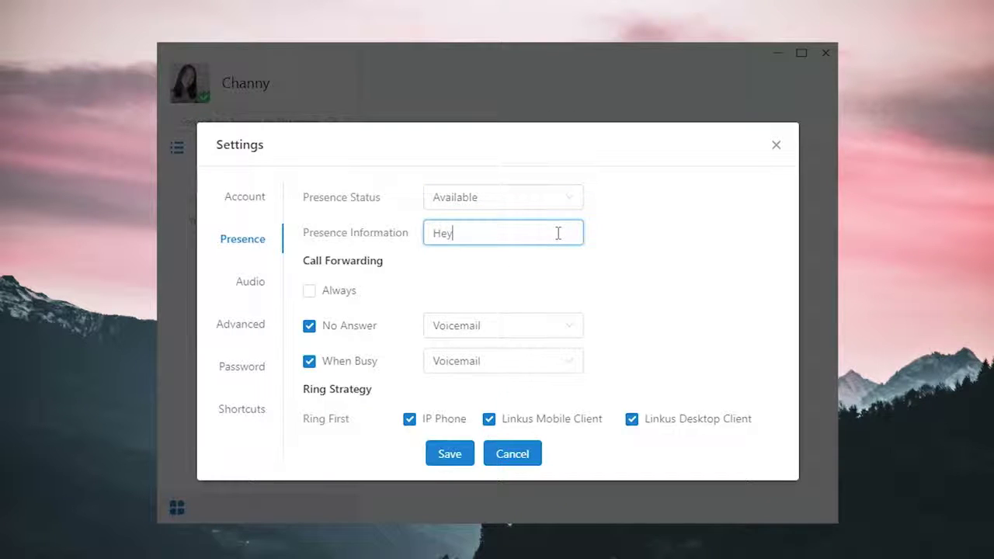
text(. sup?)
Step: Keep No Answer forwarding on Voicemail and send busy calls to Hangup
click(572, 333)
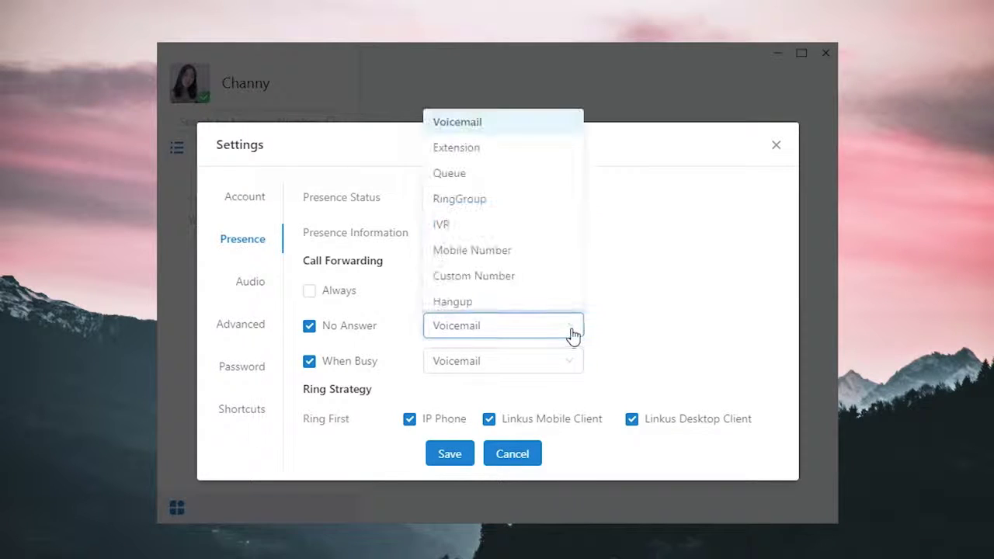
click(539, 134)
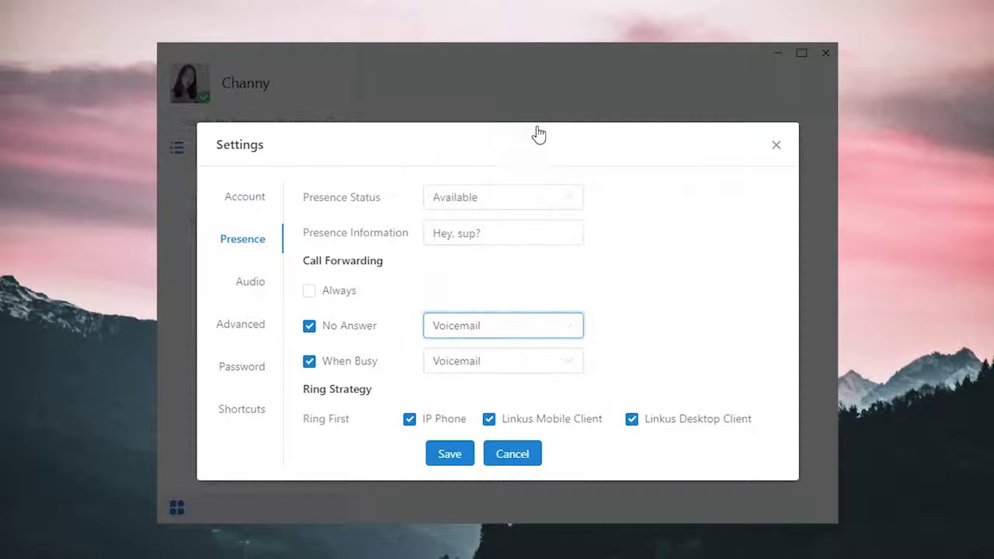
click(575, 368)
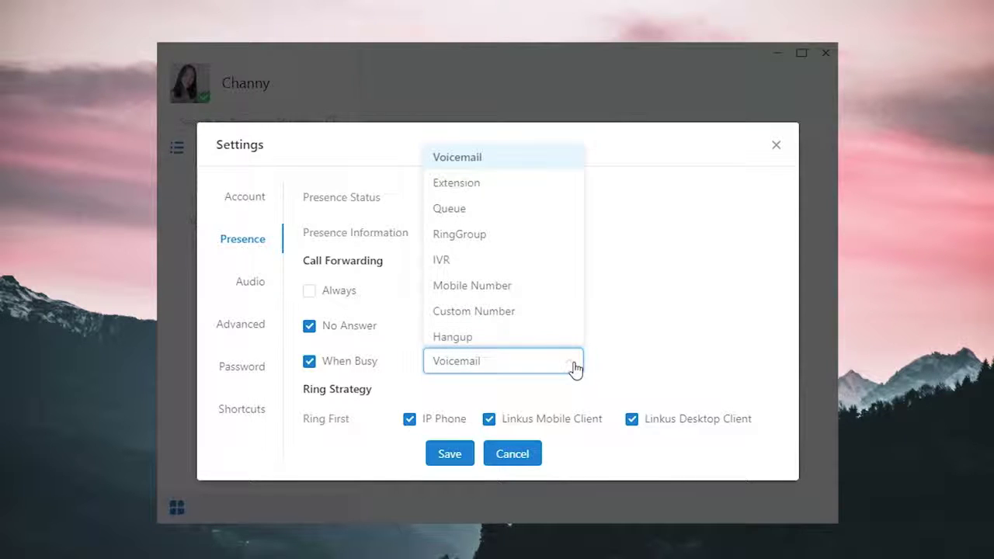
click(564, 342)
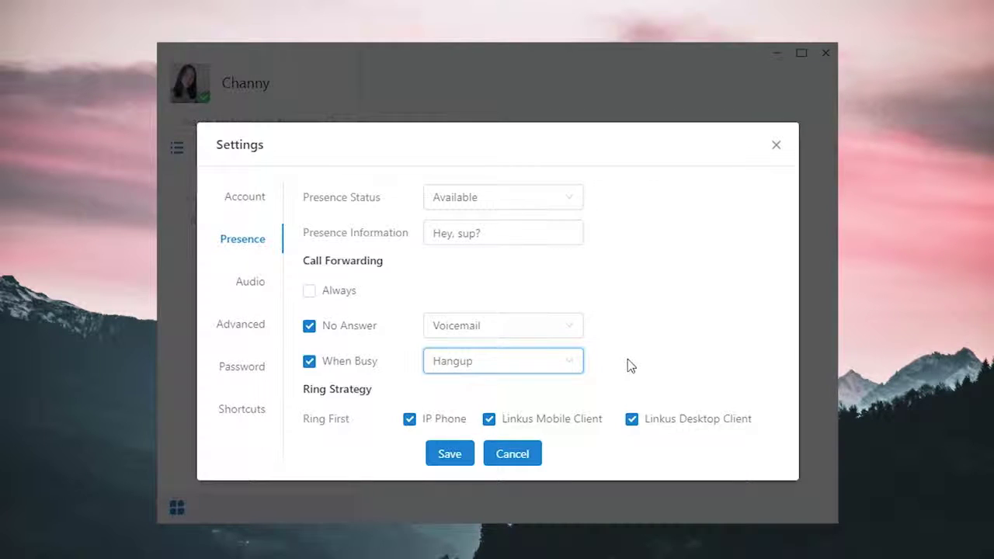
Step: Move IP Phone and Linkus Desktop Client from Ring First to Ring Secondly
scroll(628, 361, down, 1)
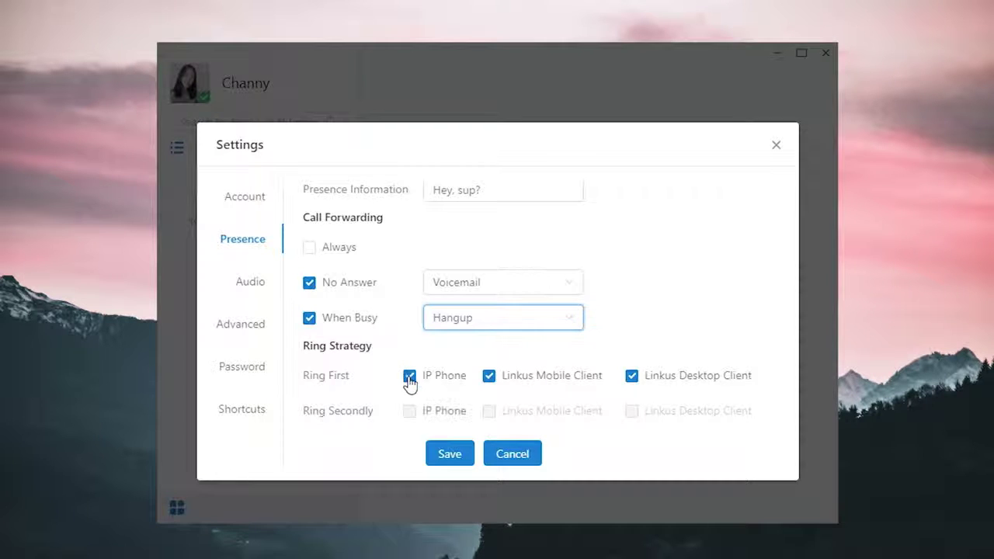
click(409, 377)
click(417, 414)
click(633, 380)
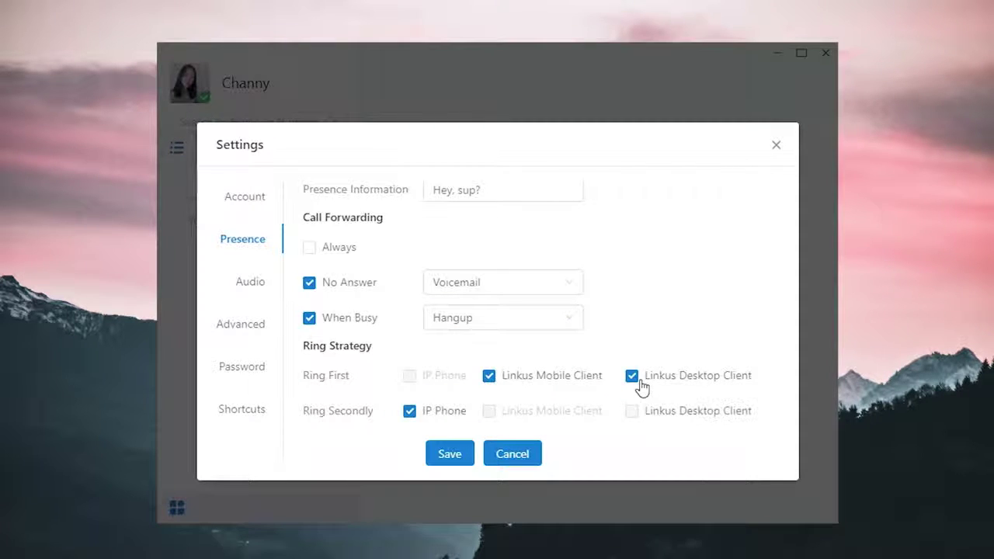
click(636, 414)
scroll(720, 412, up, 1)
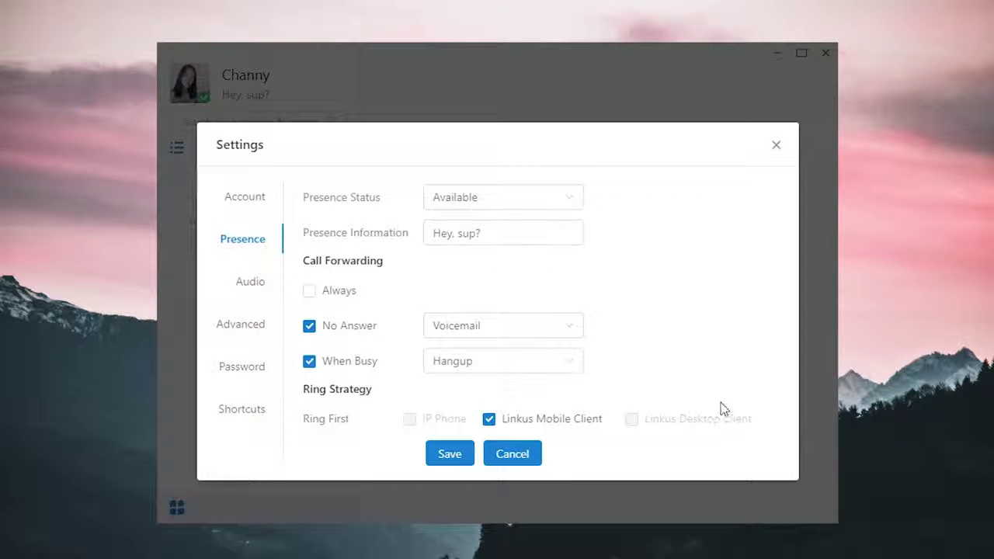
Step: Save the Do Not Disturb status with the note 'Busy' and close Settings
click(573, 199)
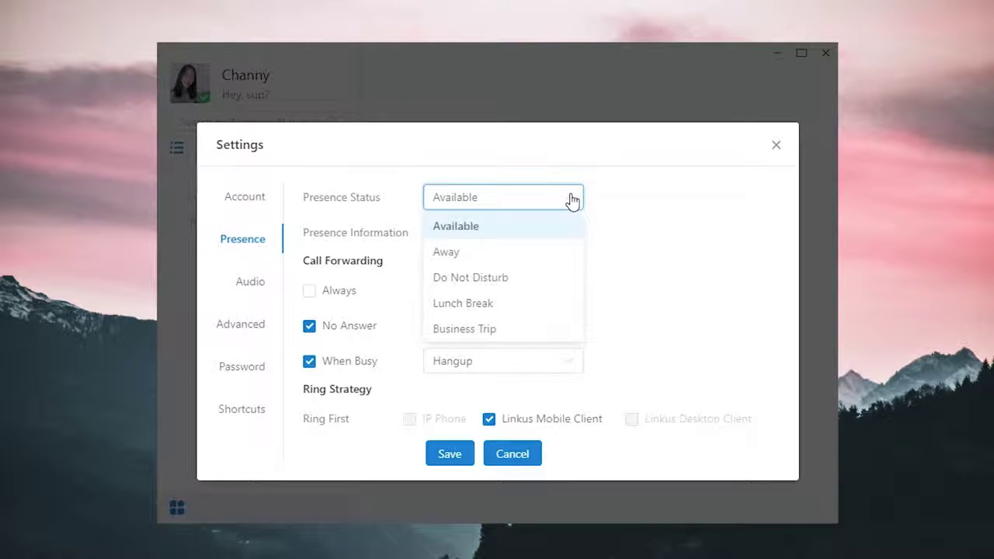
click(552, 279)
click(478, 230)
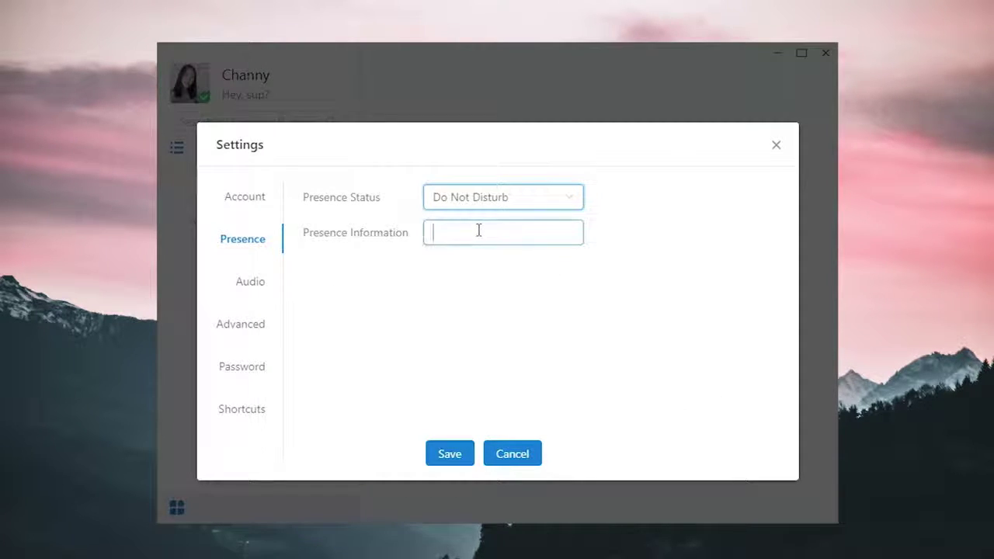
text(Bus)
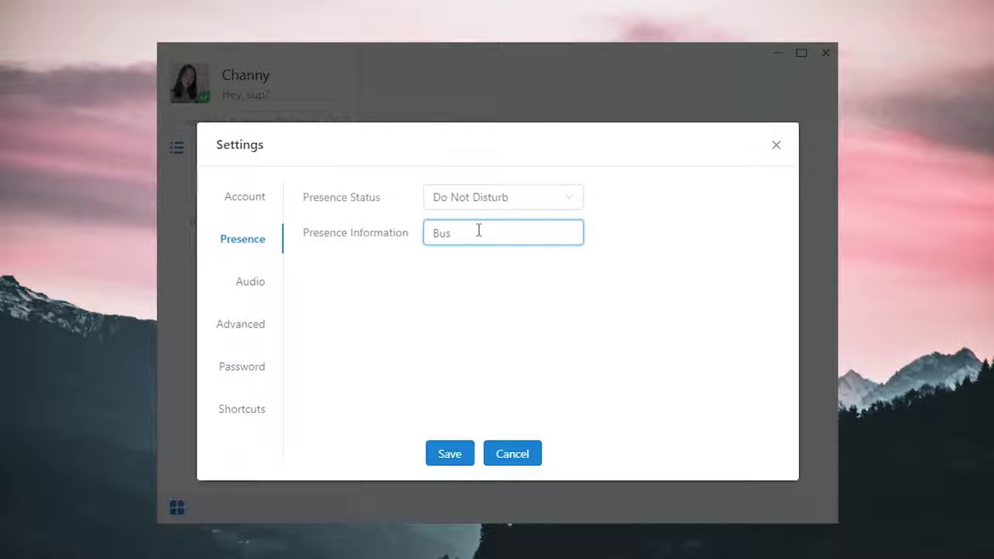
text(y)
click(436, 453)
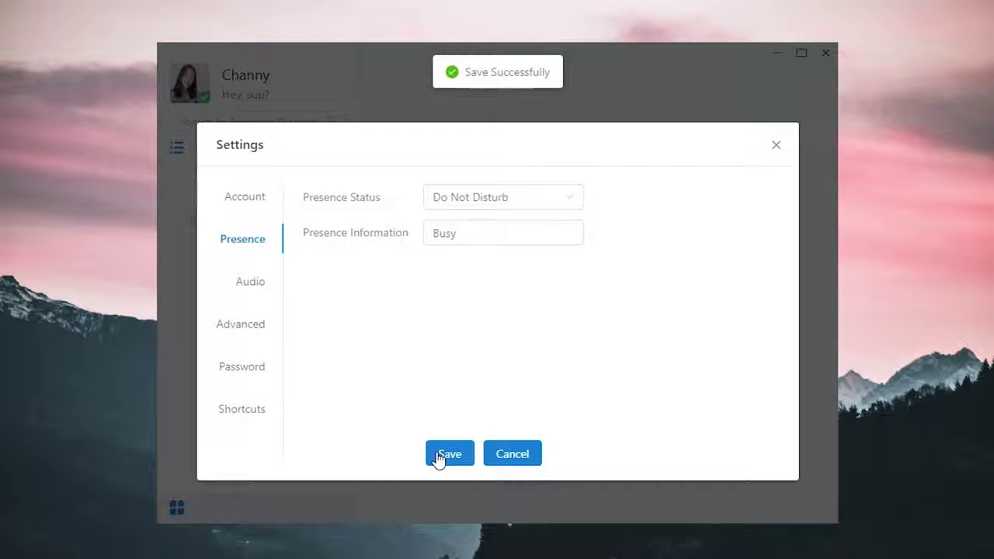
click(776, 147)
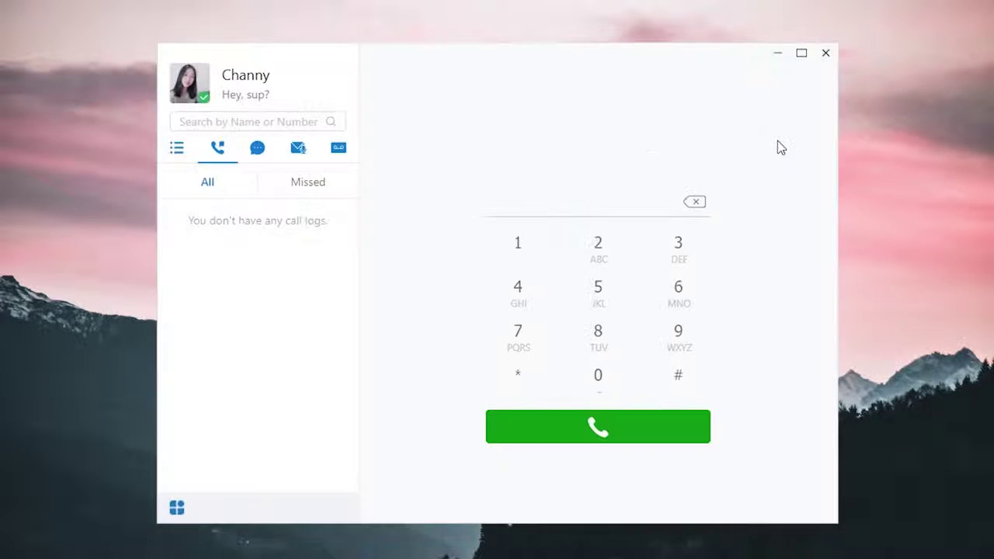
Step: Set the profile status to Do Not Disturb (Busy), then reopen Settings on the Account page
click(203, 104)
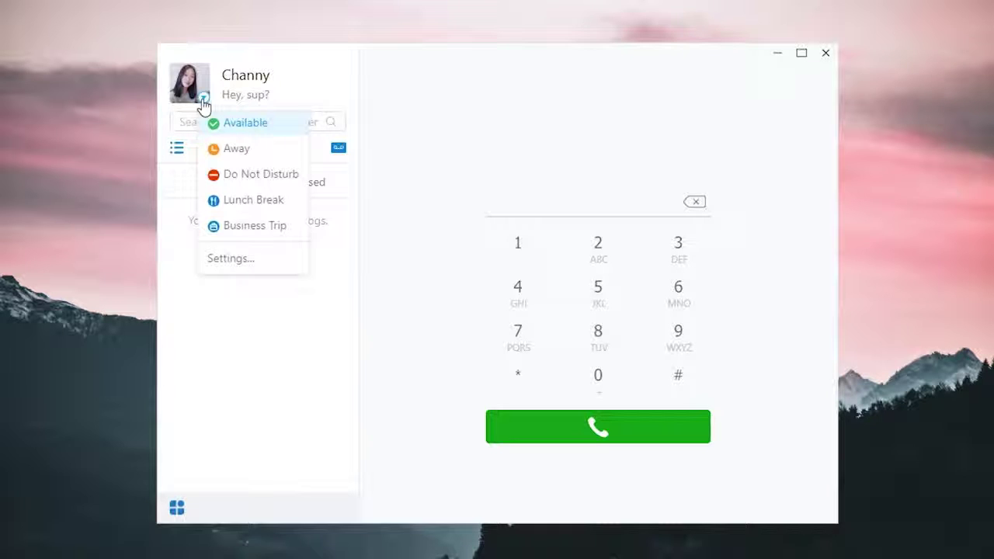
click(264, 175)
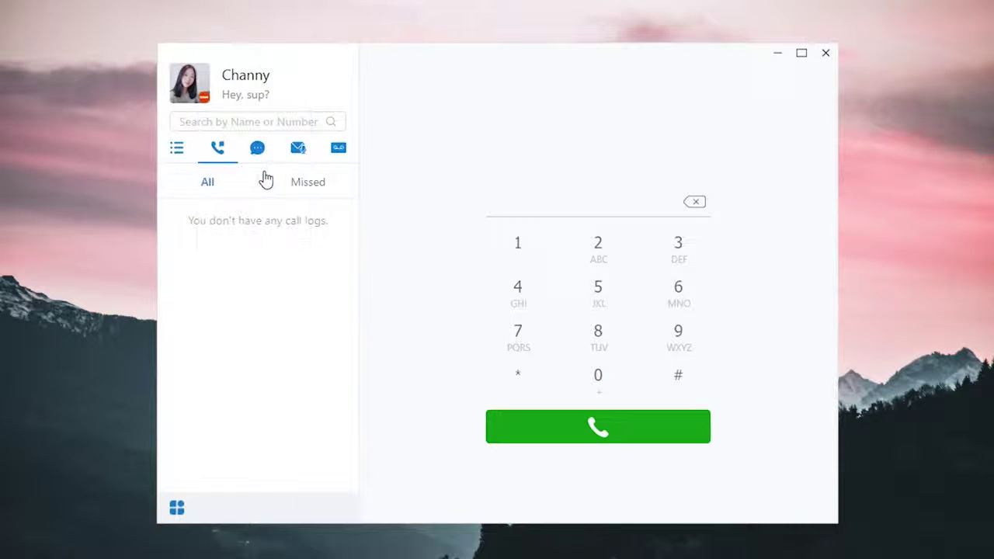
click(176, 509)
click(235, 399)
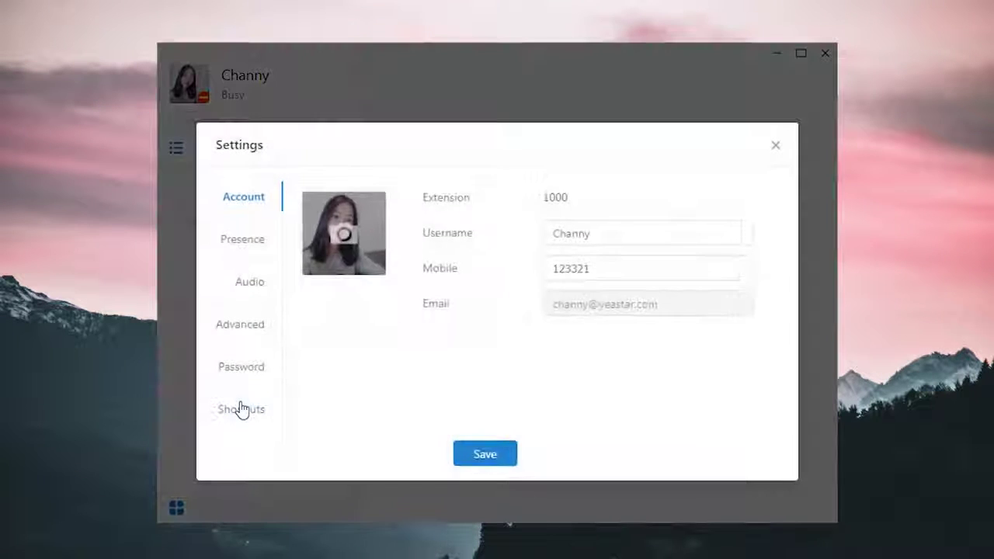
Step: On the Audio page, keep the microphone volume at 100 and test the default microphone and speaker
click(244, 286)
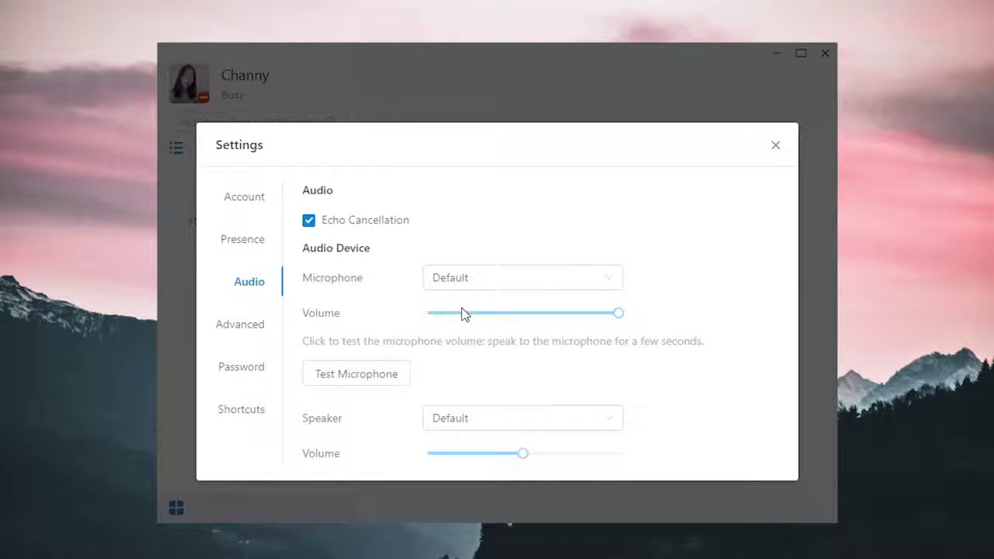
mouse_move(621, 317)
mouse_down()
mouse_move(556, 321)
mouse_move(637, 324)
mouse_up()
click(401, 381)
scroll(682, 334, down, 1)
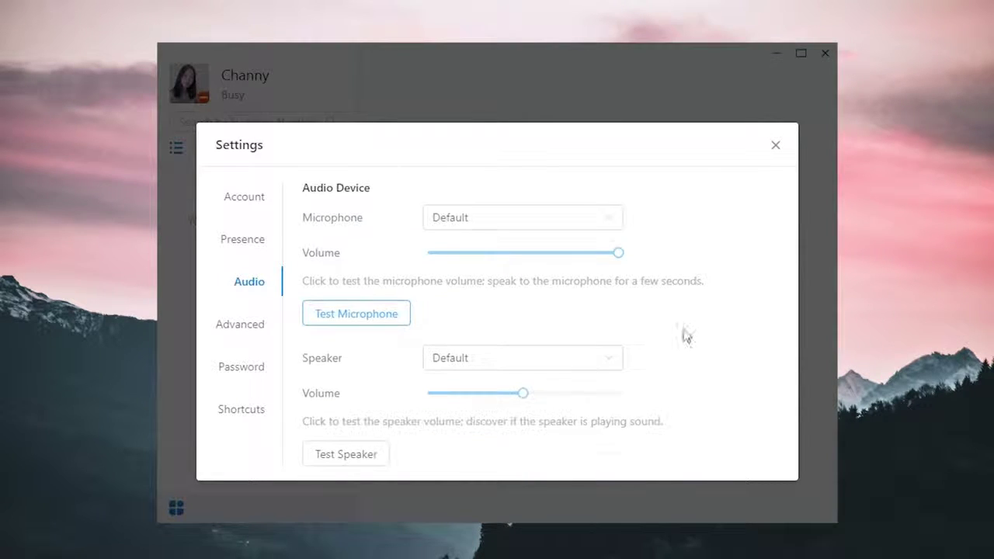
click(364, 455)
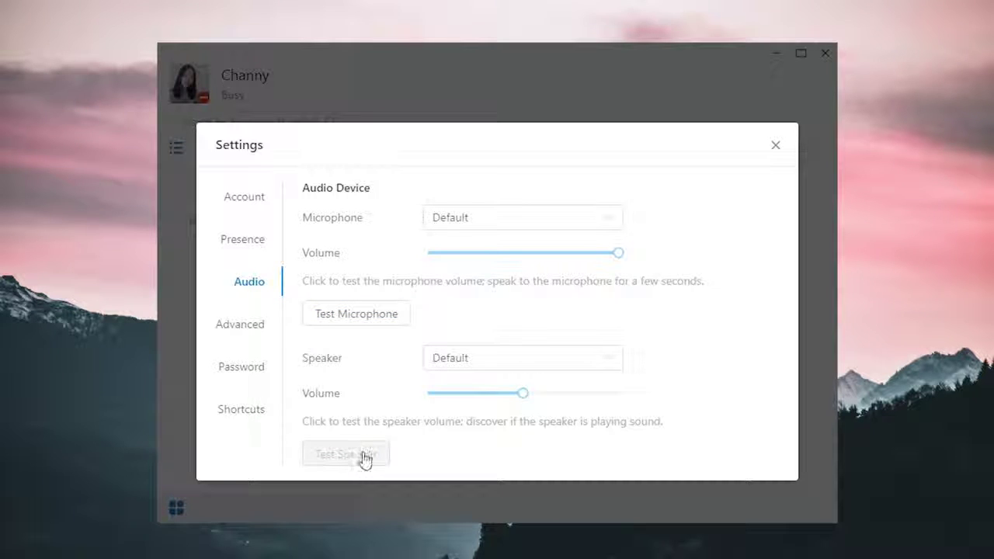
Step: In Advanced settings, keep Language as English and Ring Timeout at 30
click(256, 336)
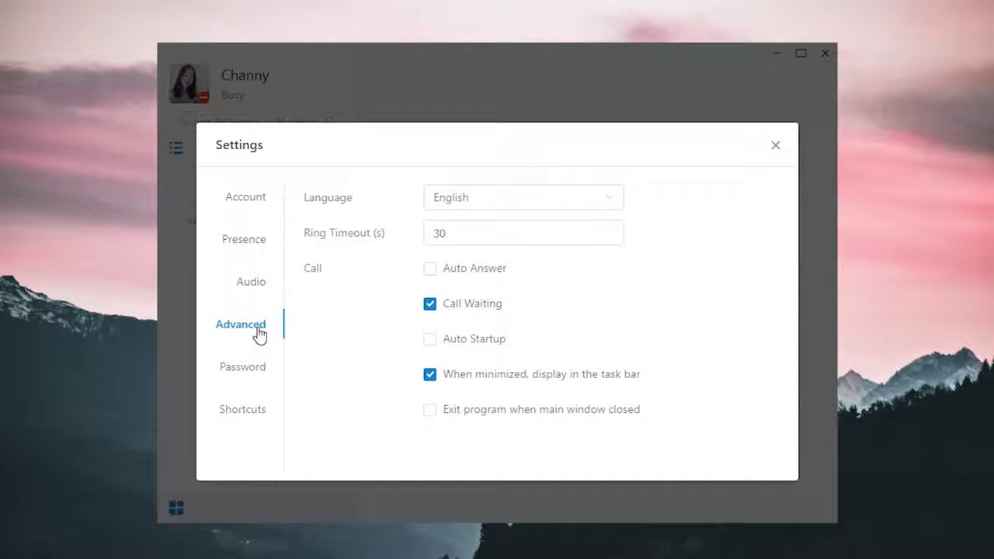
click(611, 205)
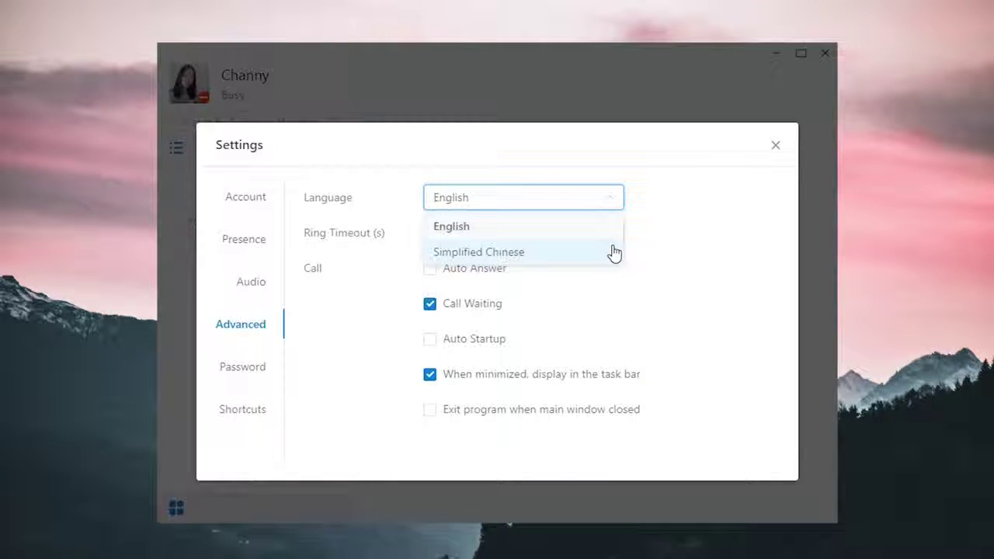
click(664, 220)
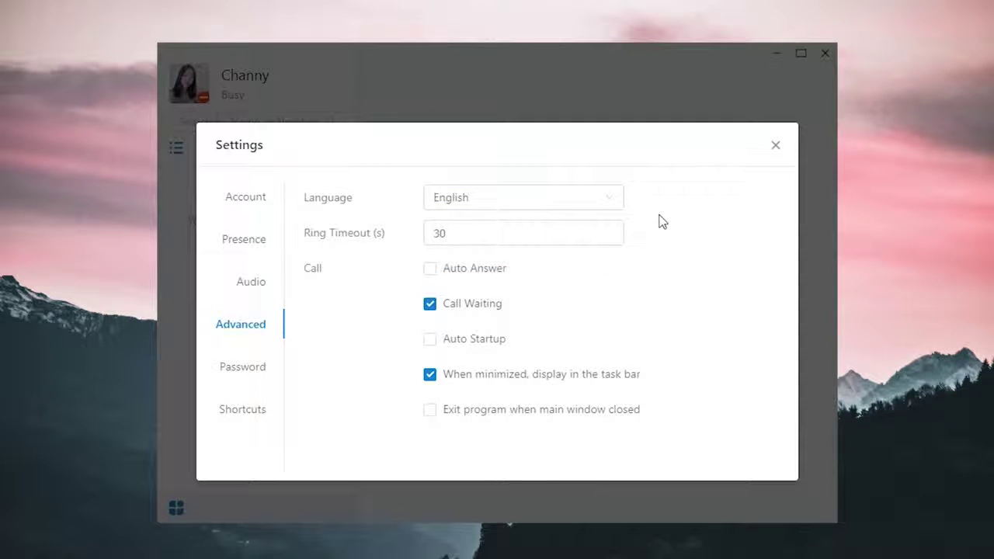
click(605, 230)
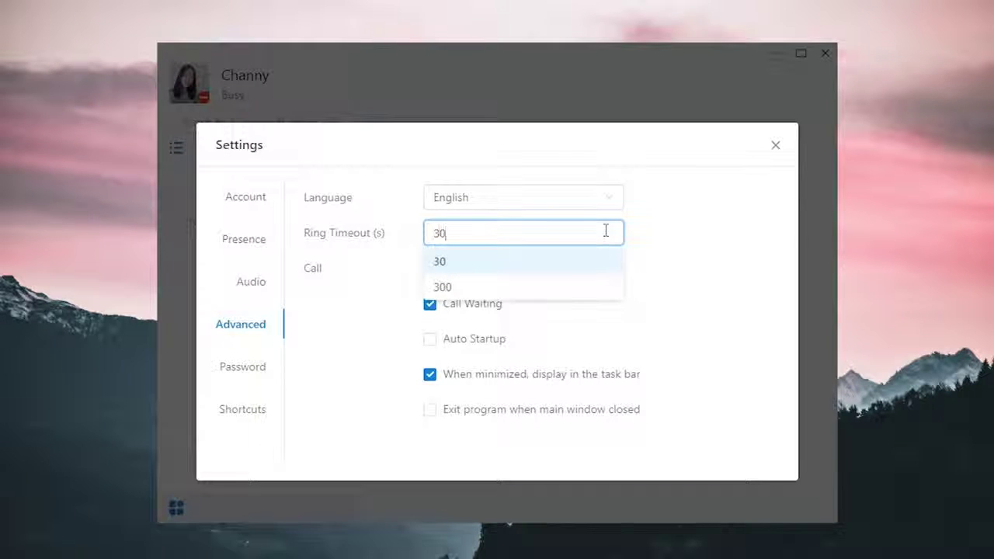
click(692, 249)
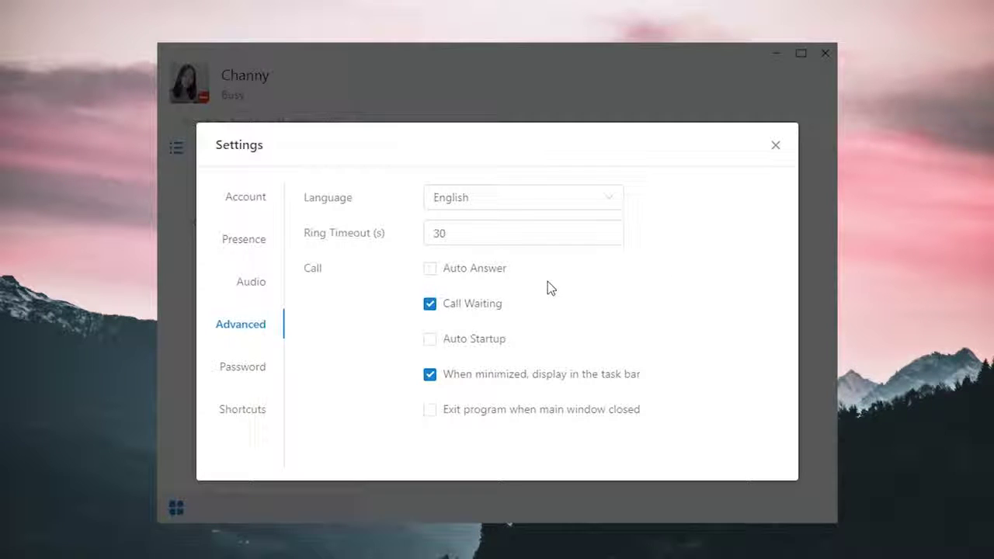
Step: Enable Auto Answer, Auto Startup and Exit program when main window closed, then view the Password page
click(428, 278)
click(431, 342)
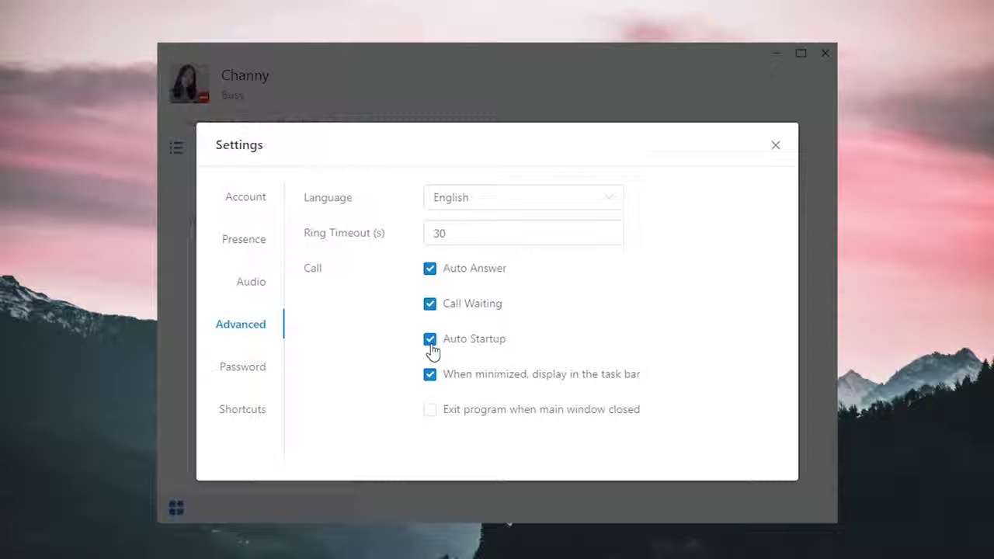
click(431, 411)
click(234, 368)
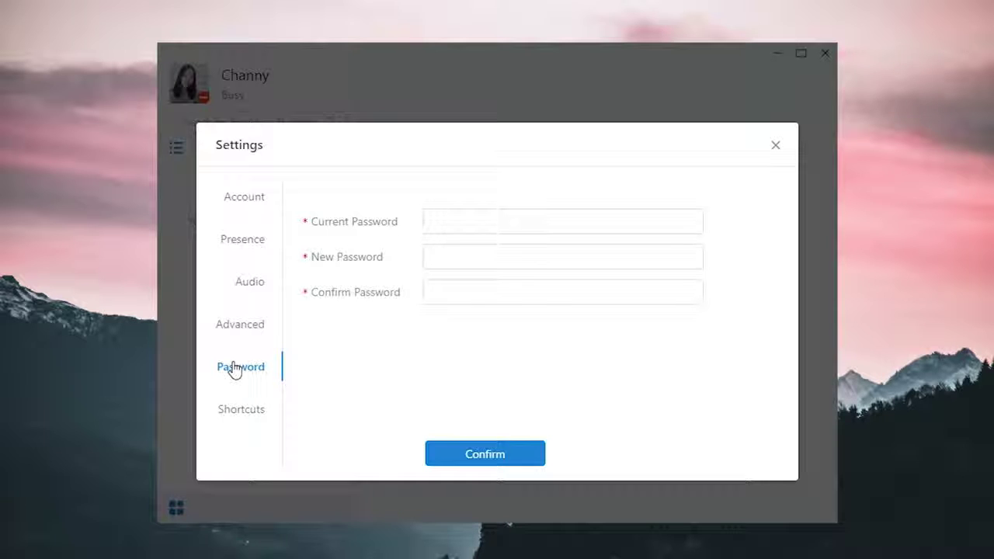
Step: Review the keyboard Shortcuts settings page
click(223, 417)
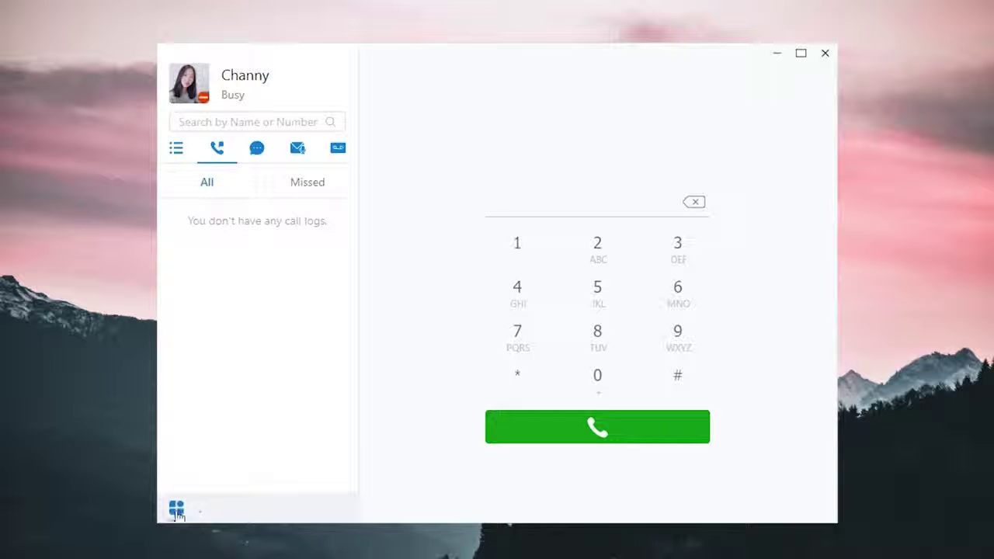
Step: In CRM Integration, keep Open Contact on Ring and enable journaling and auto-creation of new contacts
click(176, 507)
click(220, 422)
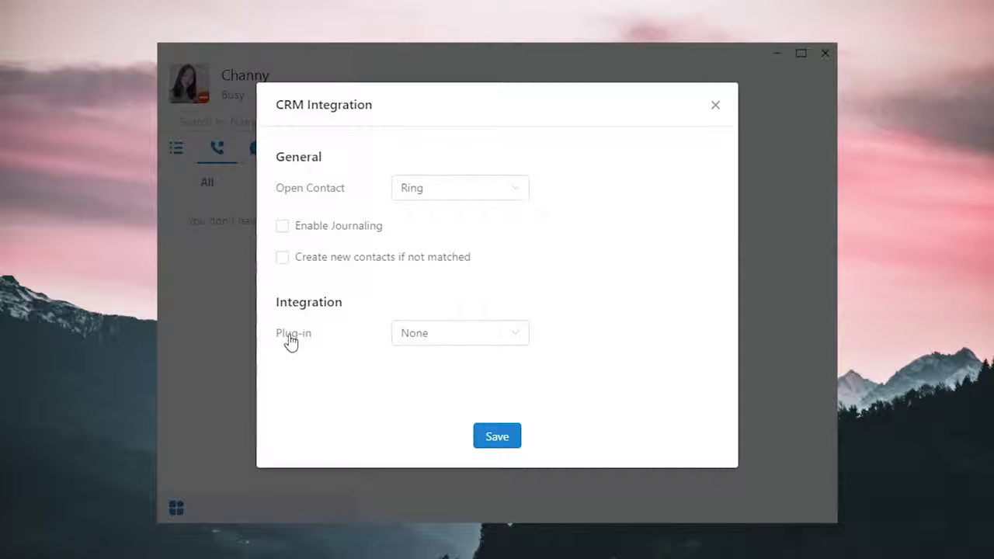
click(515, 198)
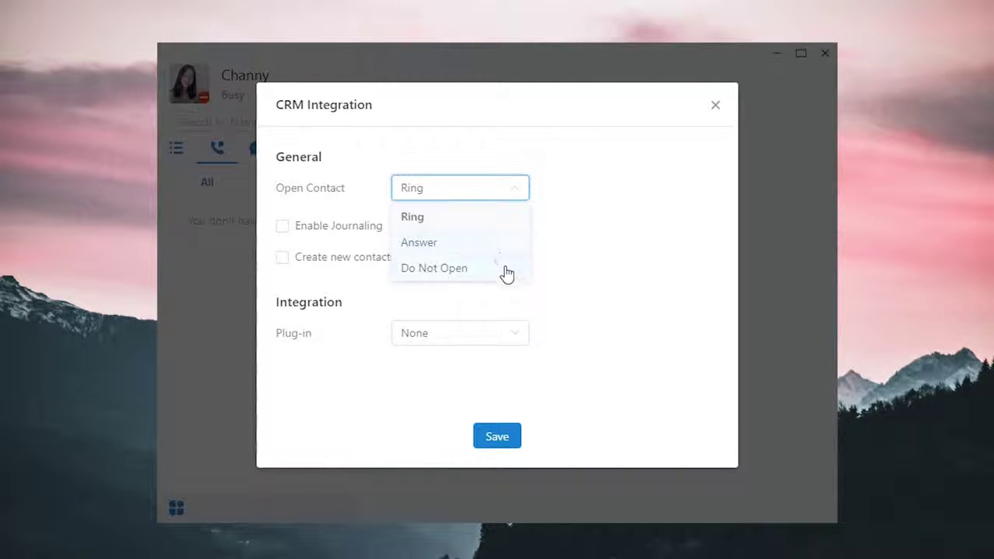
click(511, 225)
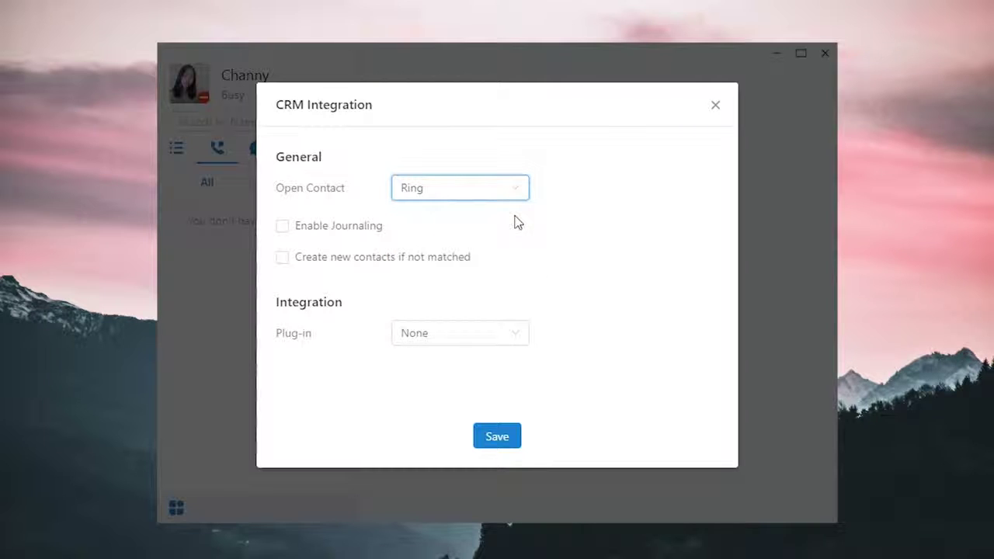
click(284, 227)
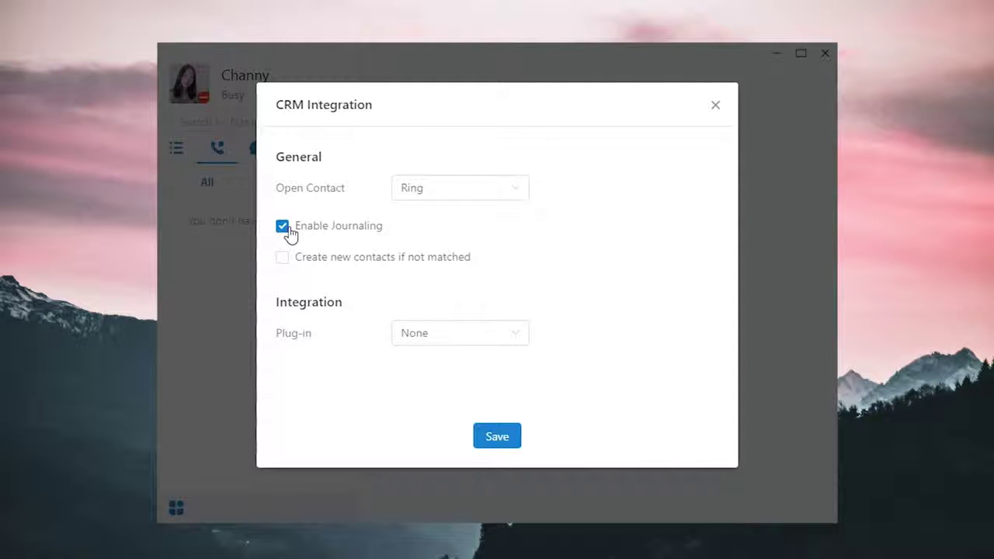
click(283, 259)
Step: Choose Google Contacts as the plug-in with the default browser and request an authentication code
click(525, 341)
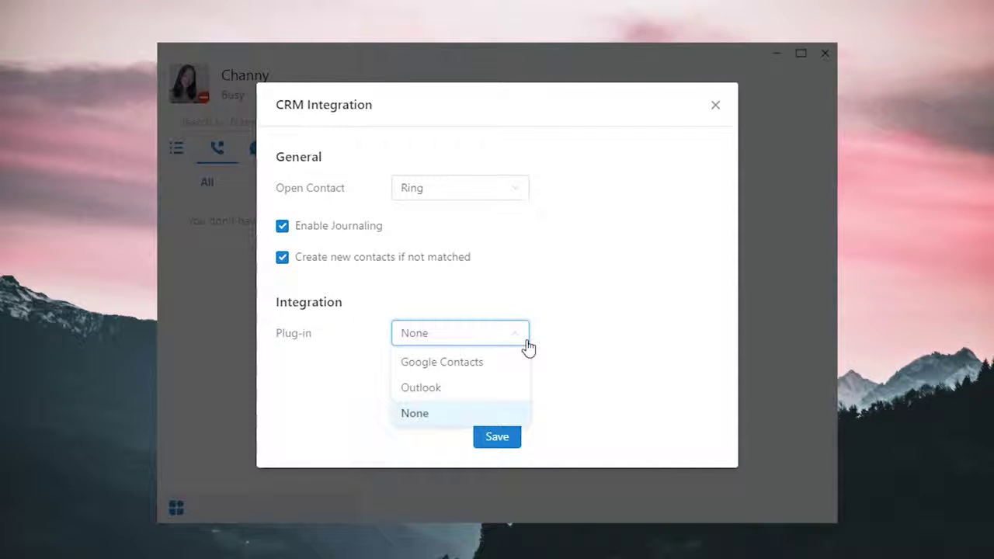
click(471, 364)
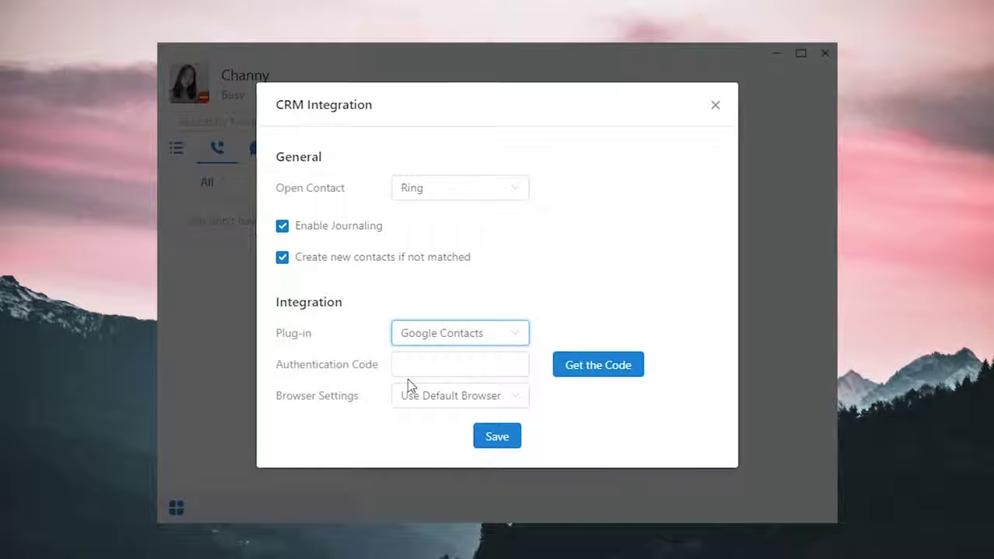
click(520, 401)
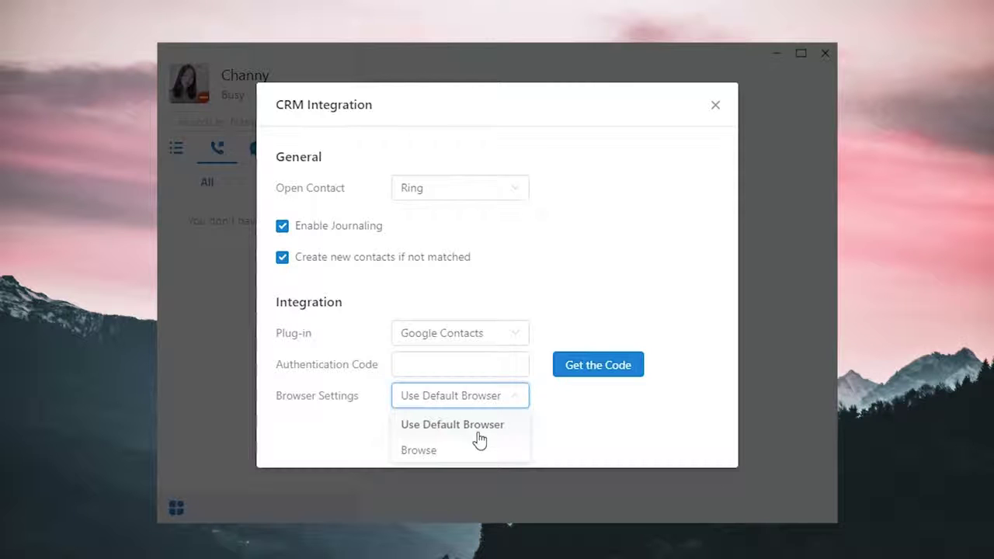
click(518, 425)
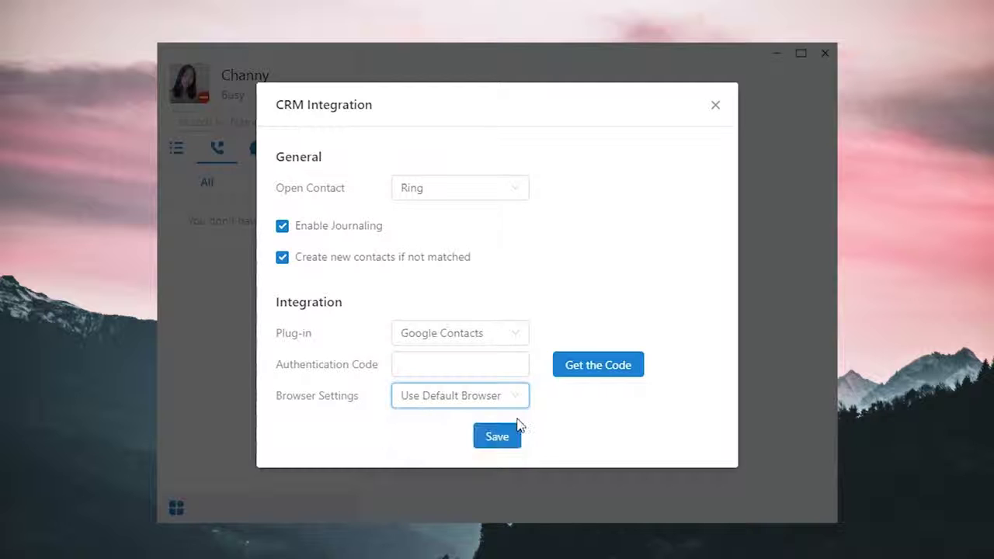
click(597, 376)
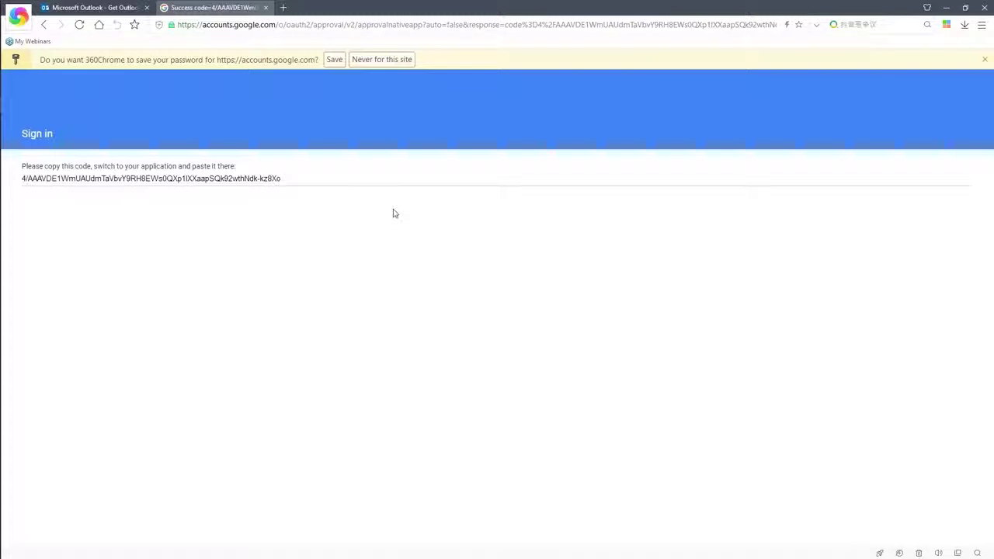
Step: Copy the Google authorization code into Linkus's Authentication Code field and save
drag(300, 182, 4, 191)
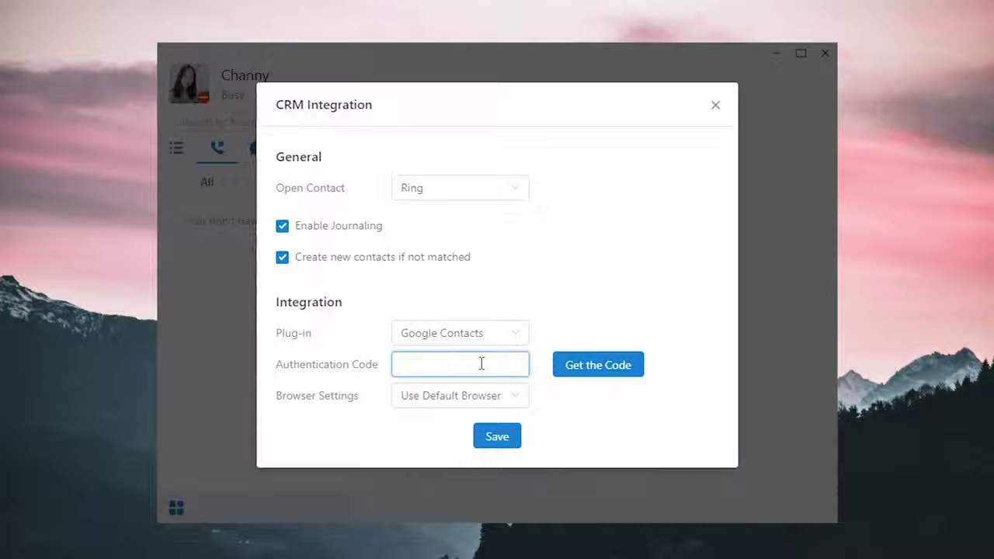
key(ctrl+v)
click(497, 437)
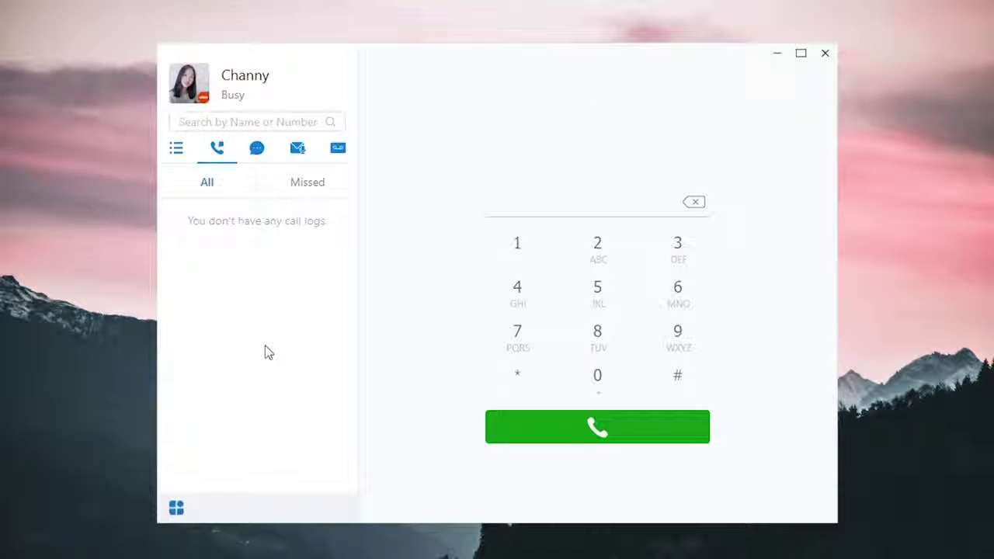
Step: Minimize Linkus and add the unknown caller's number as a new Google contact
click(777, 54)
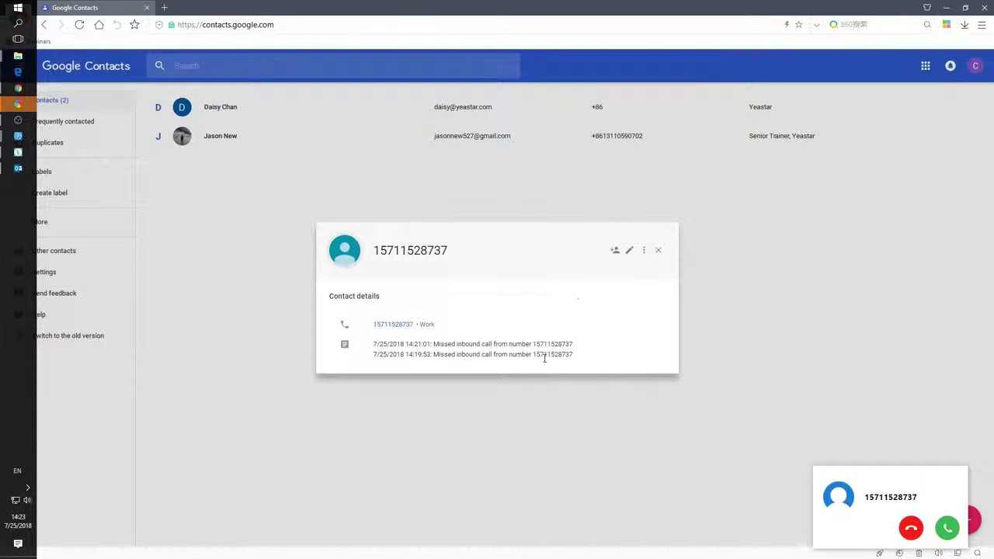
click(615, 253)
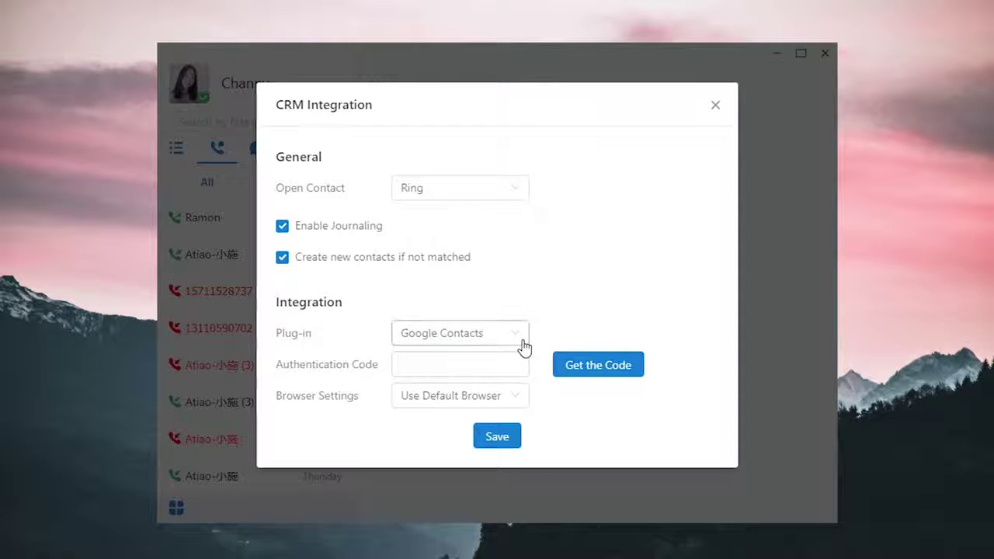
Step: Select Outlook as the CRM plug-in, keep the Contacts folder as query directory, and save
click(522, 346)
click(420, 385)
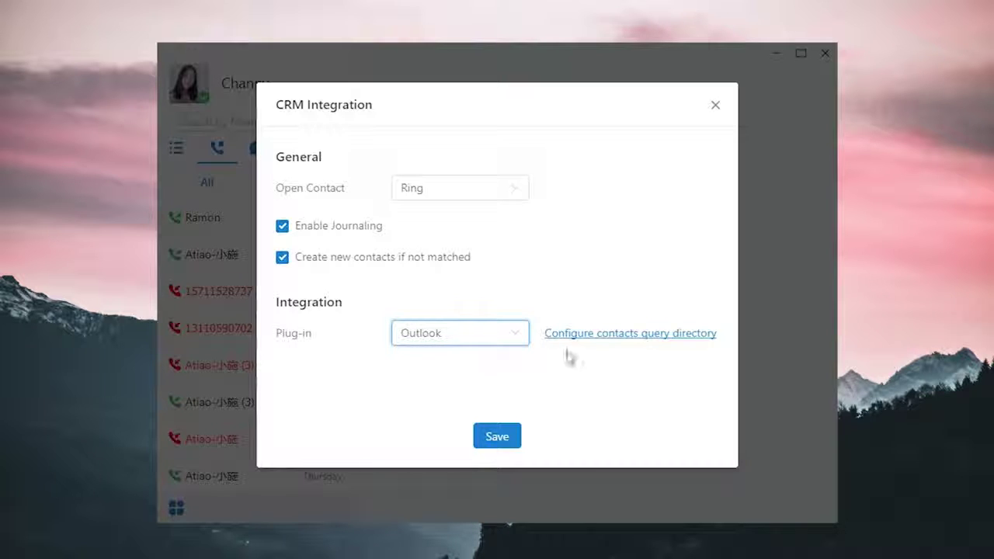
click(609, 339)
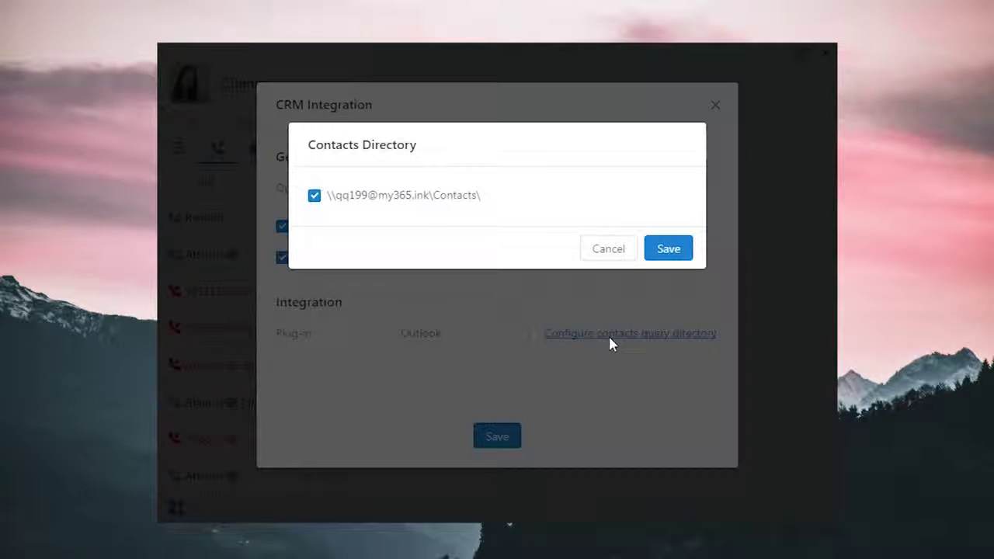
click(658, 250)
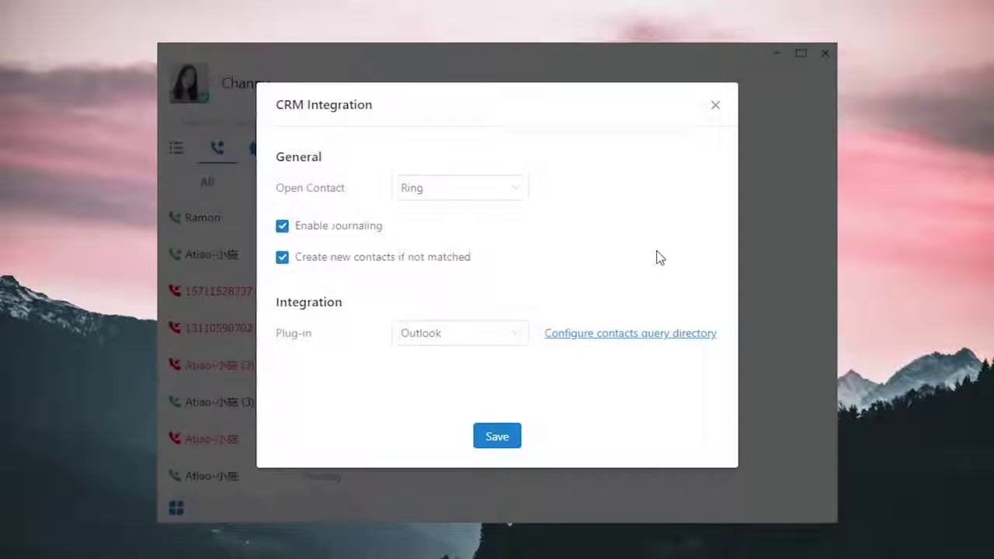
click(497, 437)
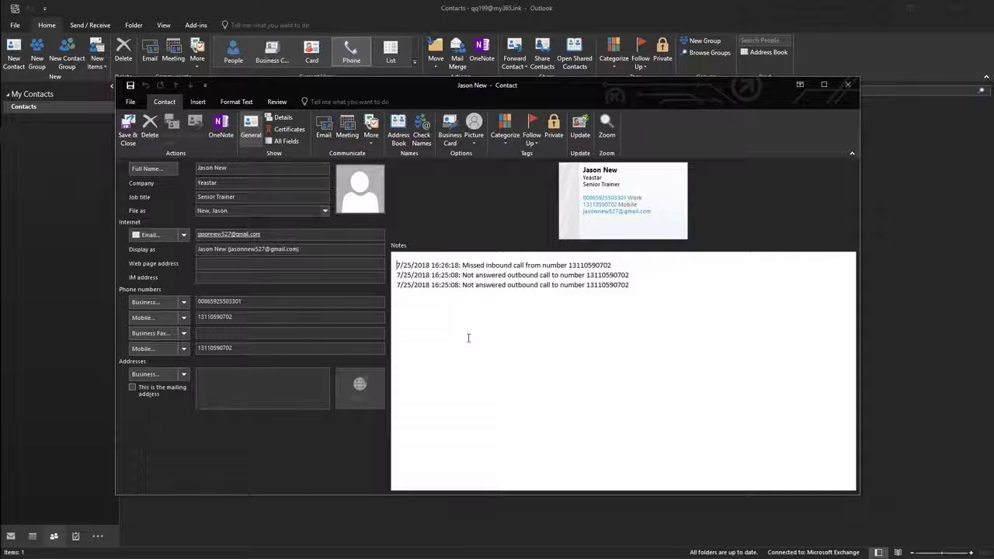
Step: Save and close the contact, then call its mobile number via Call To Linkus > Call MobileTelephone
click(128, 128)
right_click(185, 138)
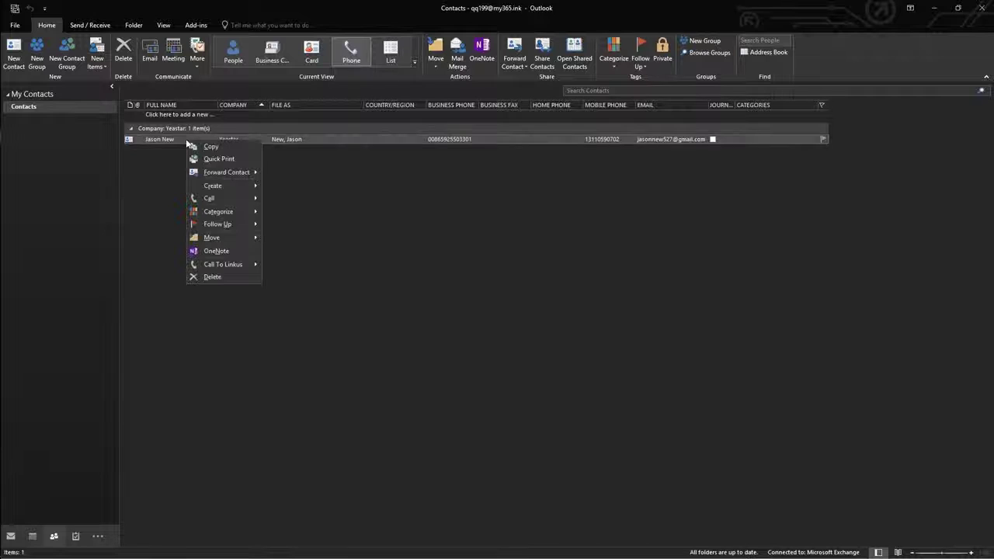
mouse_move(255, 266)
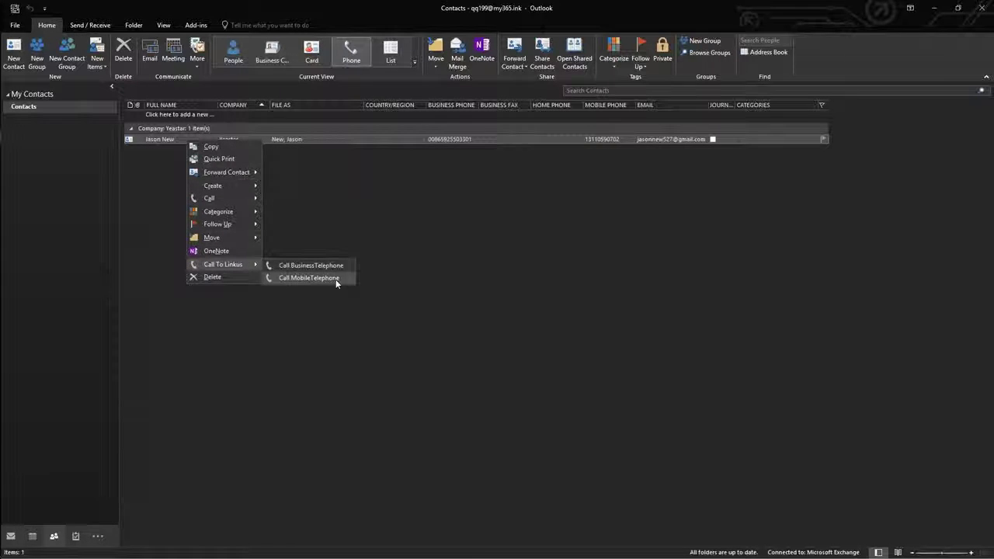
click(337, 279)
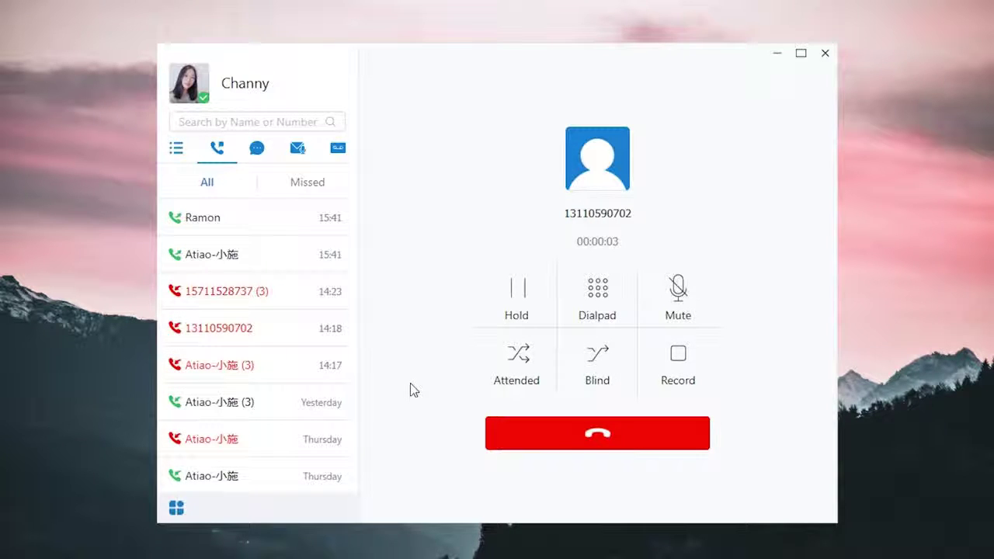
Step: Hang up the call and open About to view Linkus version 1.0.30
click(626, 447)
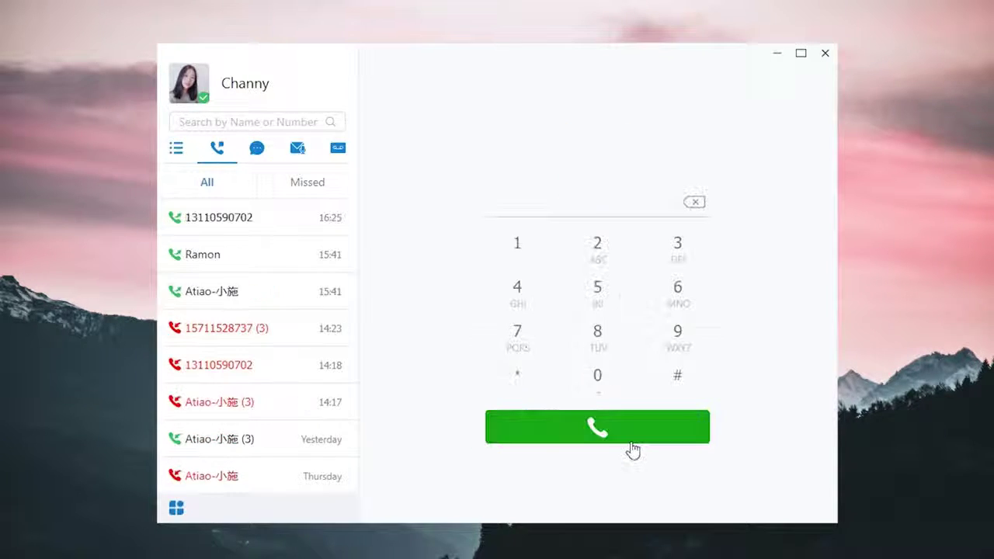
click(178, 510)
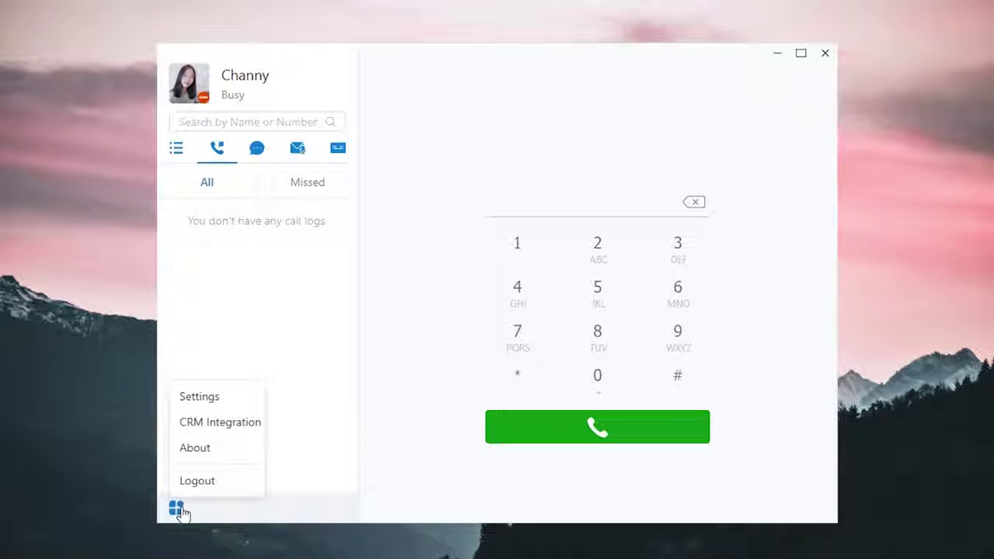
click(235, 450)
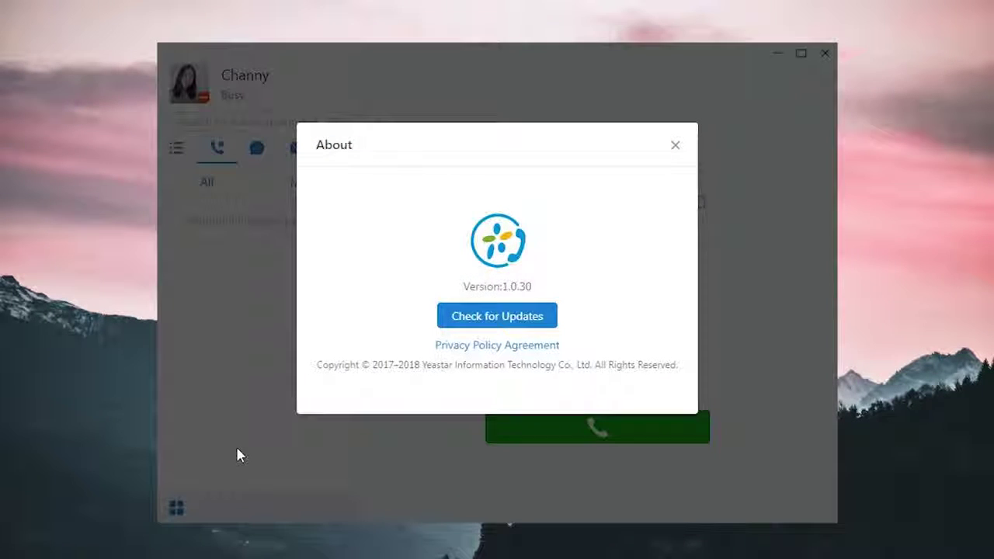